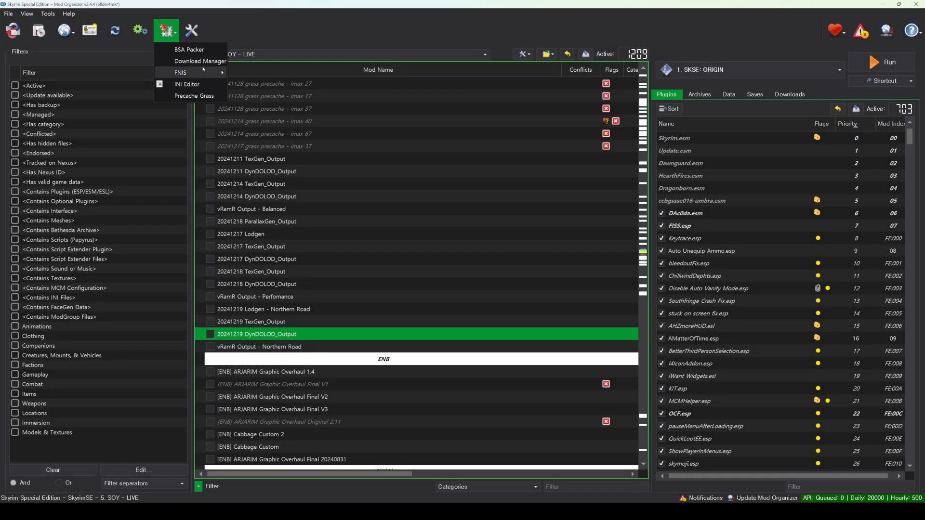
Step: Run Precache Grass and let the game restart until caching reports success
{"action": "left_click", "coordinate": [186, 84]}
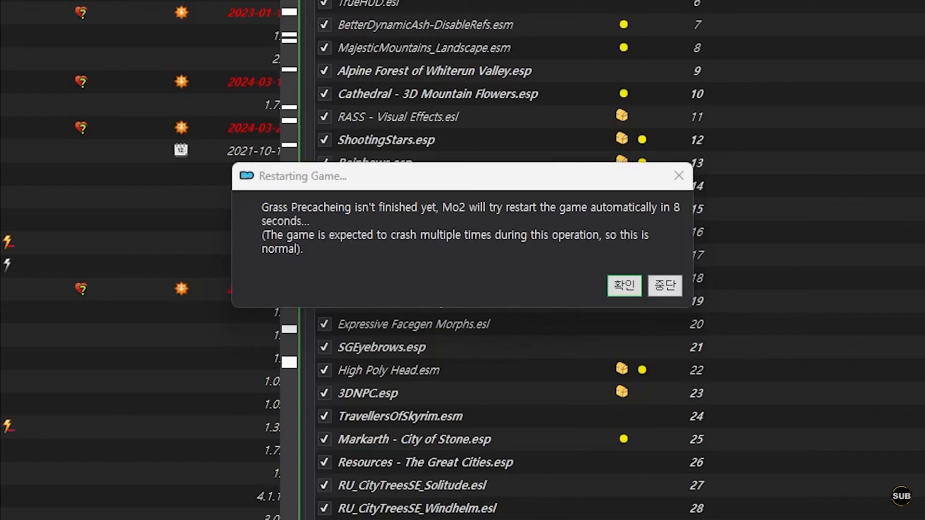
{"action": "left_click", "coordinate": [622, 288]}
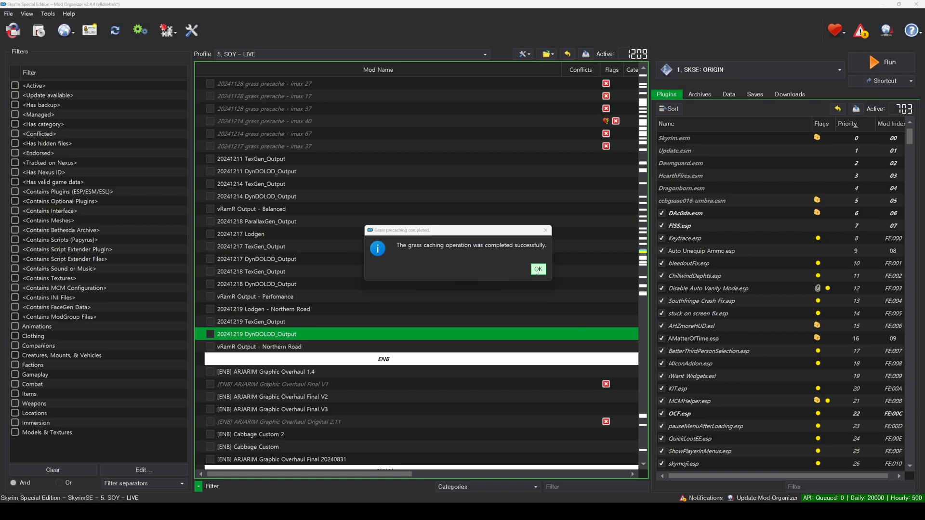
Step: Create an empty mod above TexGen output and move the precached grass folder into it
{"action": "left_click", "coordinate": [538, 273]}
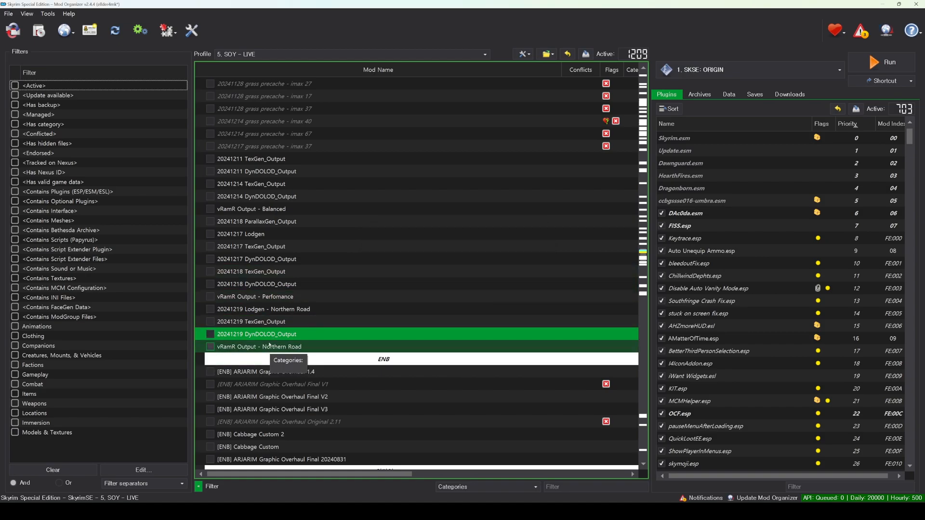
{"action": "right_click", "coordinate": [249, 159]}
{"action": "left_click", "coordinate": [331, 179]}
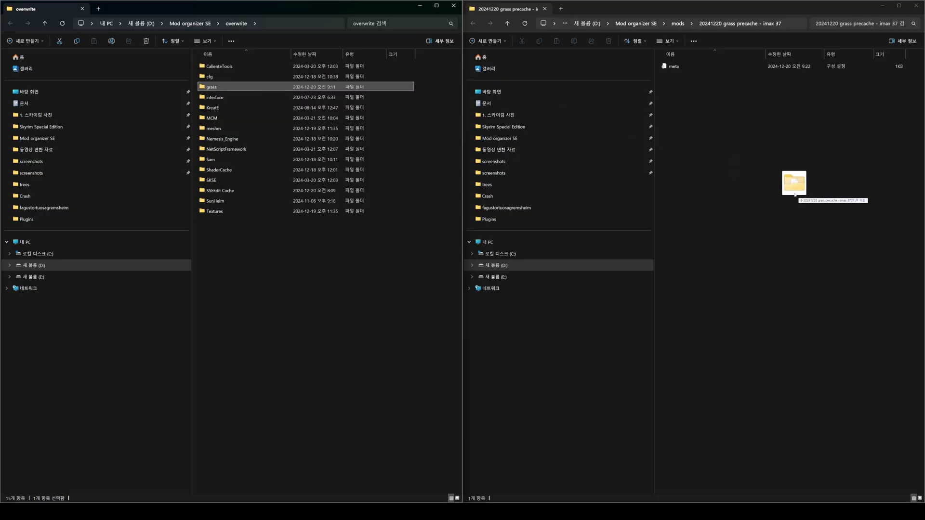
{"action": "left_click_drag", "start_coordinate": [538, 99], "coordinate": [795, 184]}
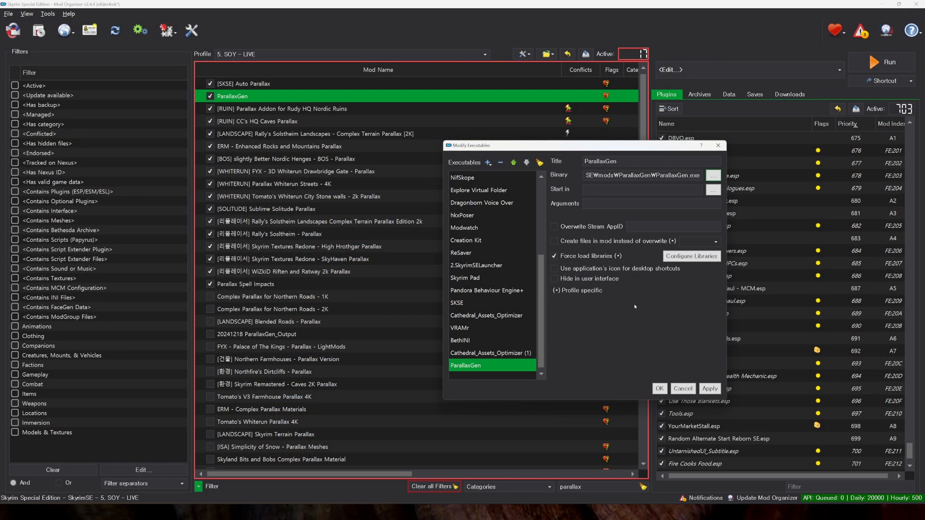
Step: Confirm the executable settings and select ParallaxGen from the launchable tools list
{"action": "left_click", "coordinate": [660, 392]}
{"action": "left_click", "coordinate": [748, 69]}
{"action": "scroll", "coordinate": [737, 231], "scroll_direction": "down", "scroll_amount": 5}
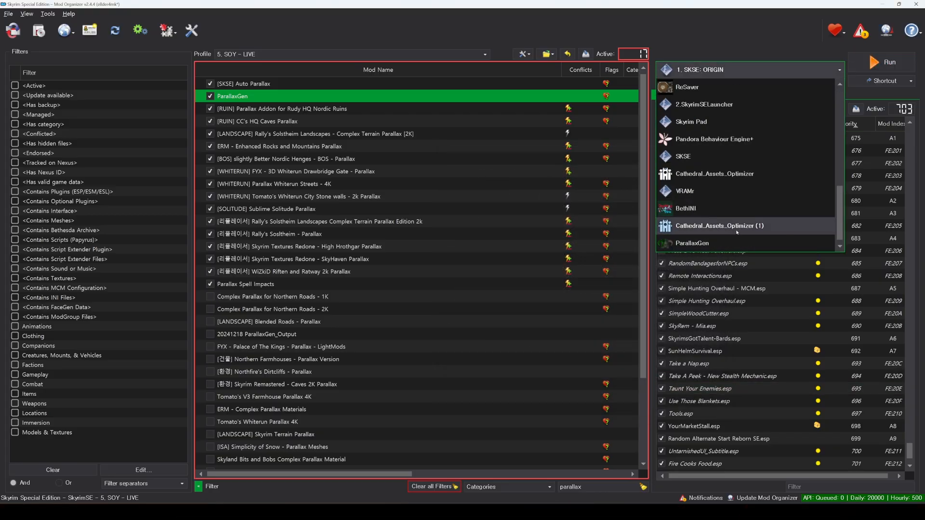
{"action": "left_click", "coordinate": [704, 244]}
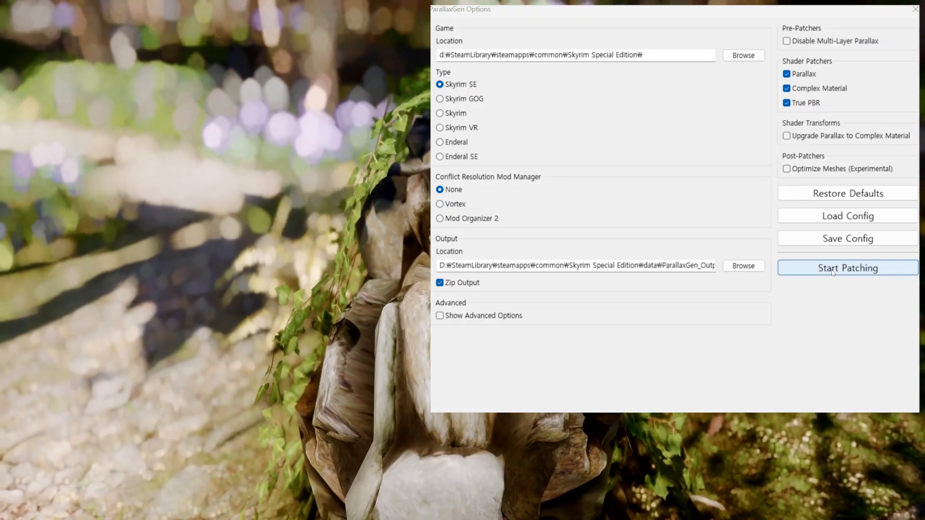
Step: Start ParallaxGen patching with the Parallax, Complex Material and True PBR patchers
{"action": "left_click", "coordinate": [832, 272]}
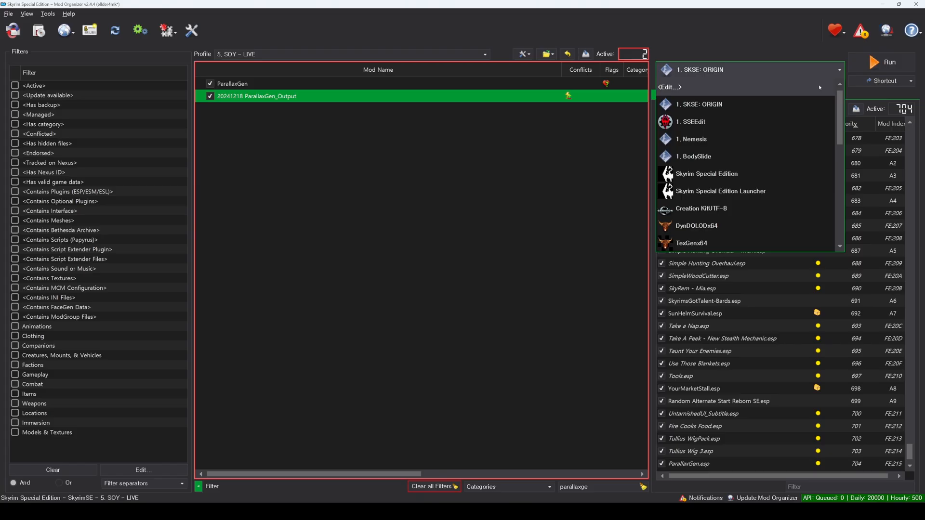
Step: Add xLODGenx64.exe from the xLODGen folder as a tool with Force load libraries enabled
{"action": "left_click", "coordinate": [818, 85]}
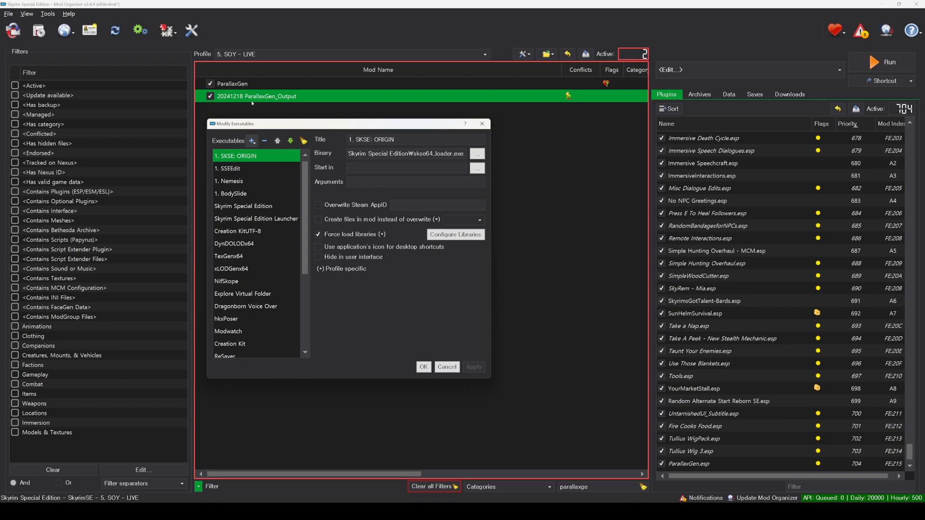
{"action": "left_click", "coordinate": [252, 141]}
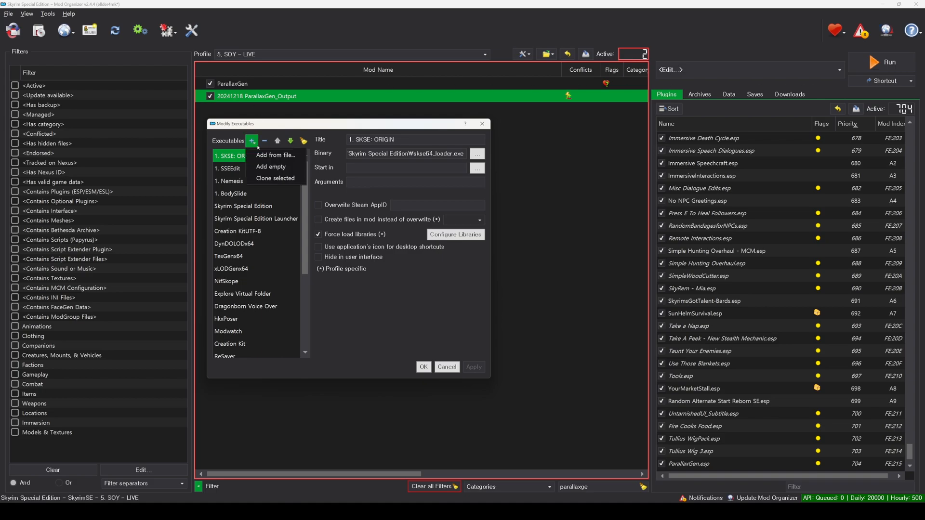
{"action": "left_click", "coordinate": [271, 156]}
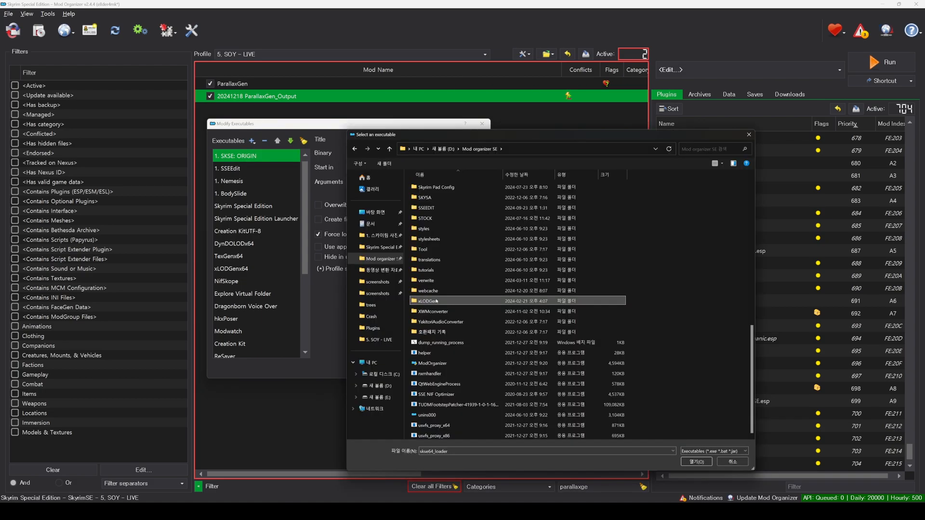
{"action": "double_click", "coordinate": [435, 301]}
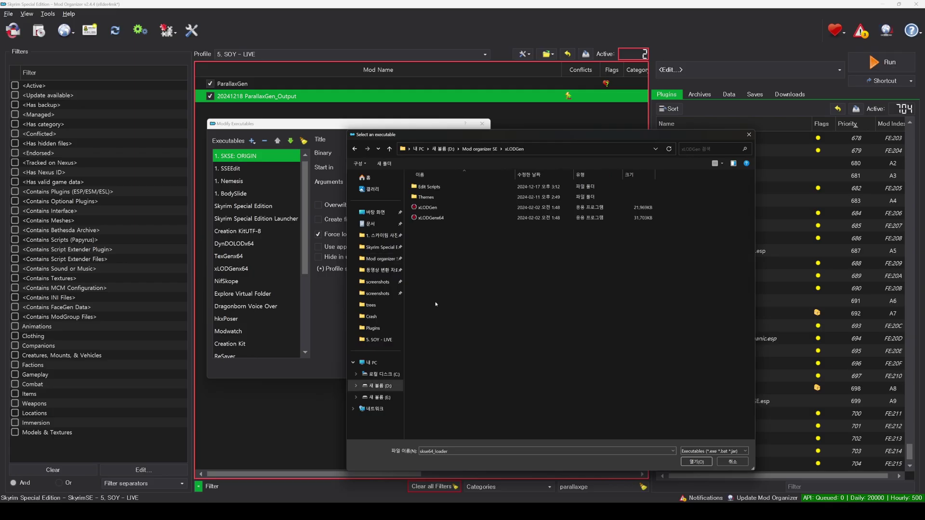
{"action": "double_click", "coordinate": [430, 219]}
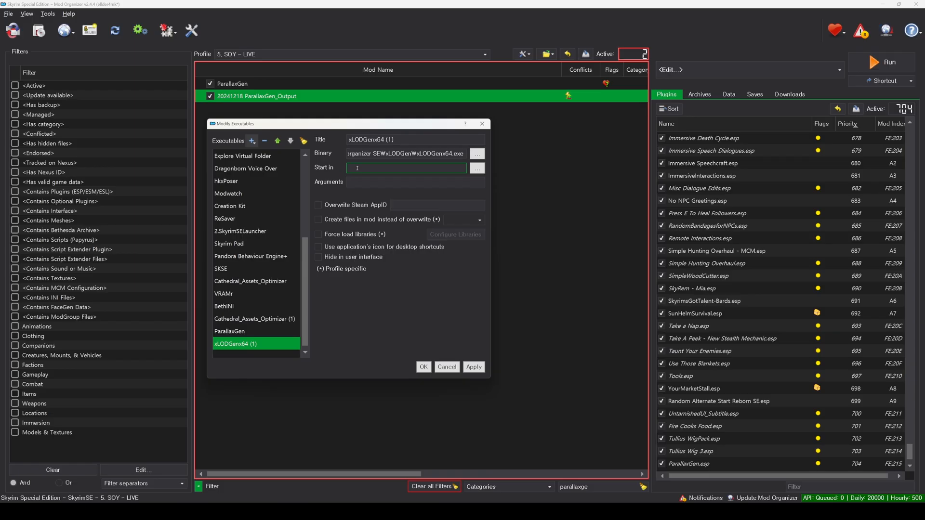
{"action": "left_click", "coordinate": [353, 236]}
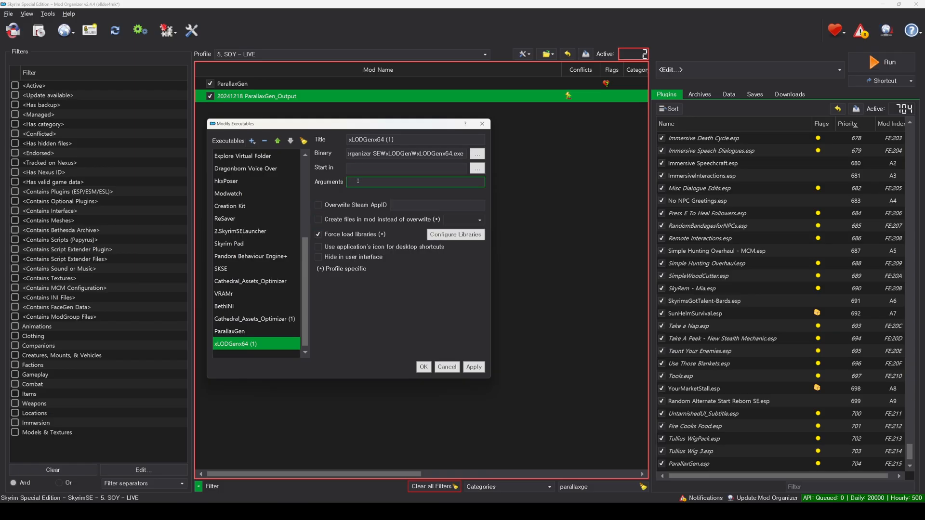
{"action": "type", "text": "-ss"}
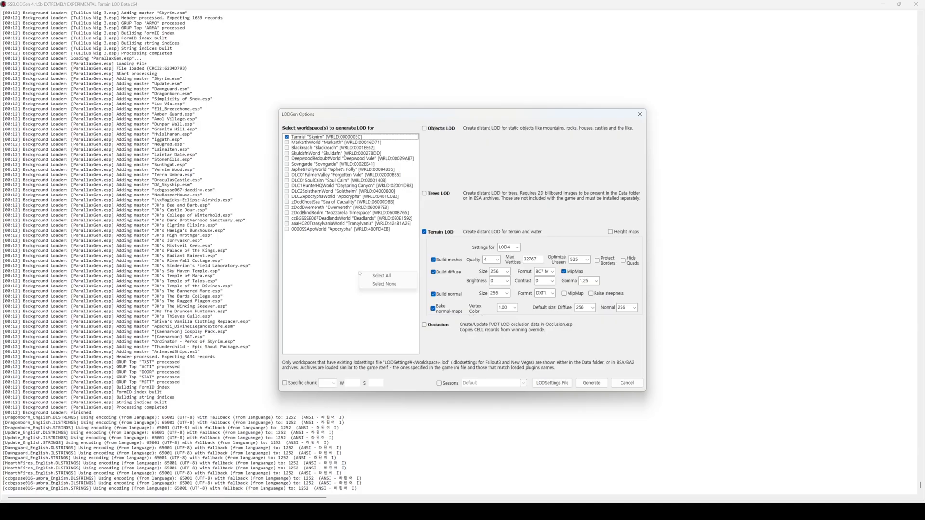
Step: Select all worldspaces and generate terrain LOD
{"action": "left_click", "coordinate": [375, 276]}
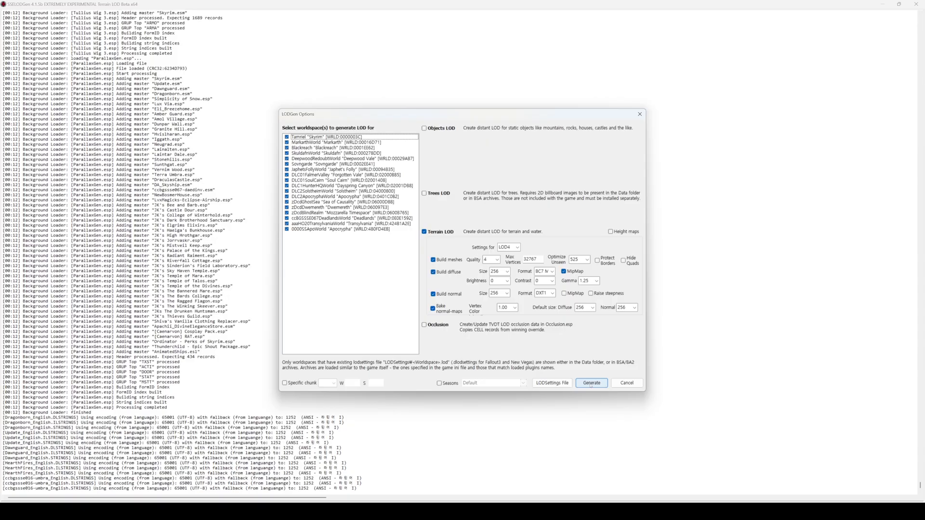
{"action": "left_click", "coordinate": [591, 383]}
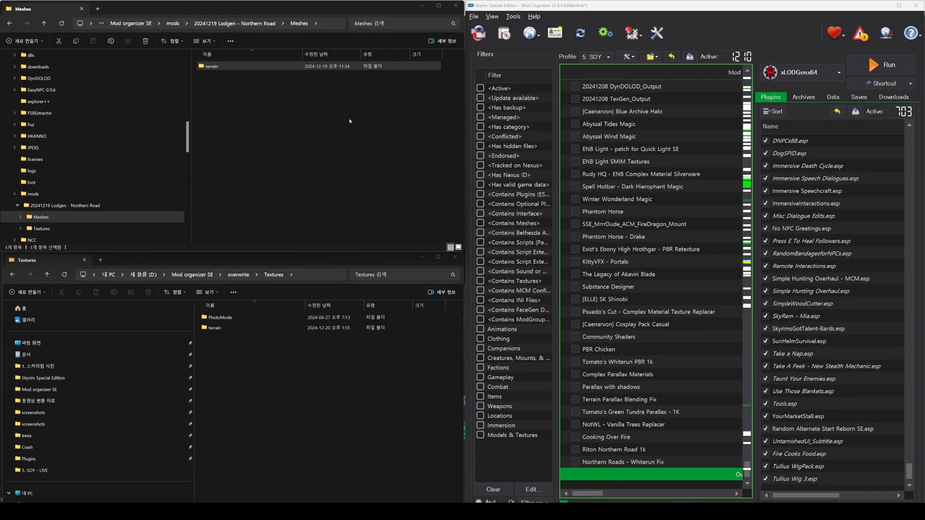
Step: Locate the terrain folders and create an empty xlodgen output mod above Northern Roads - Whiterun Fix
{"action": "left_click", "coordinate": [232, 67]}
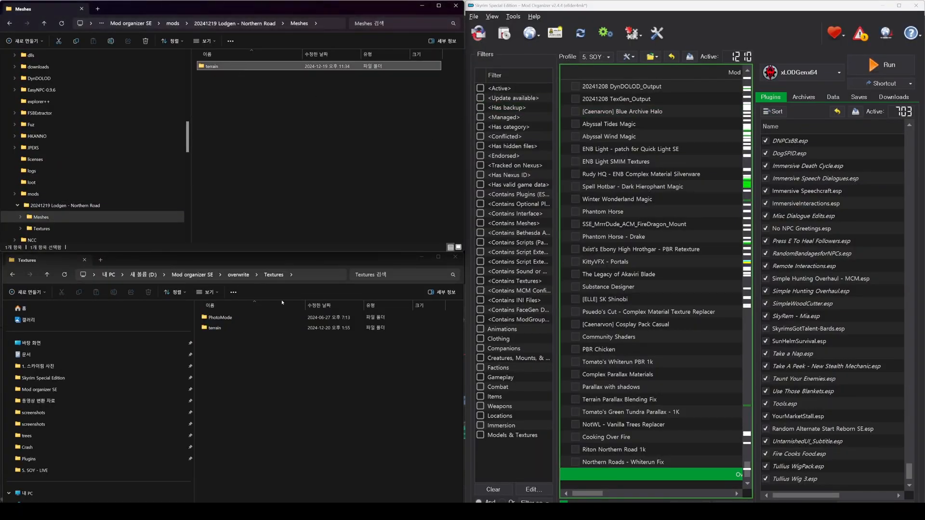
{"action": "left_click", "coordinate": [283, 328]}
{"action": "left_click", "coordinate": [283, 327]}
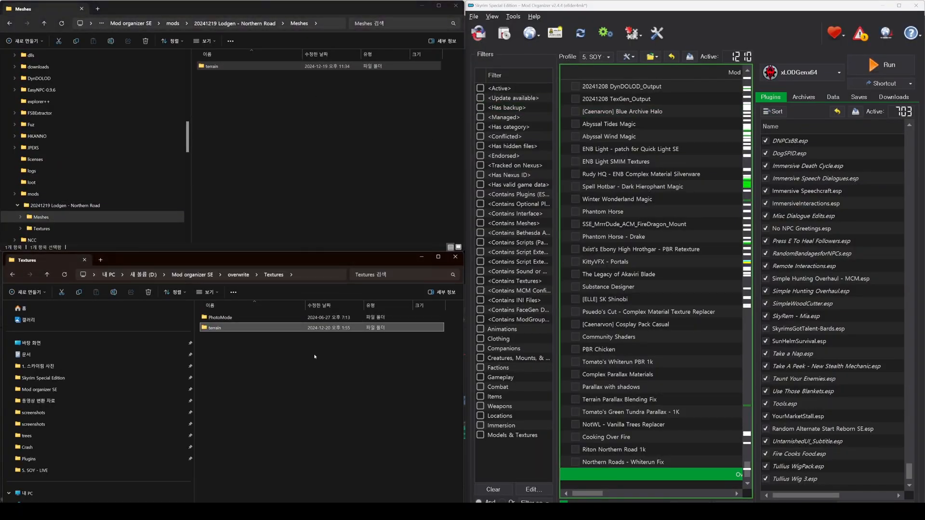
{"action": "right_click", "coordinate": [630, 462]}
{"action": "mouse_move", "coordinate": [648, 244]}
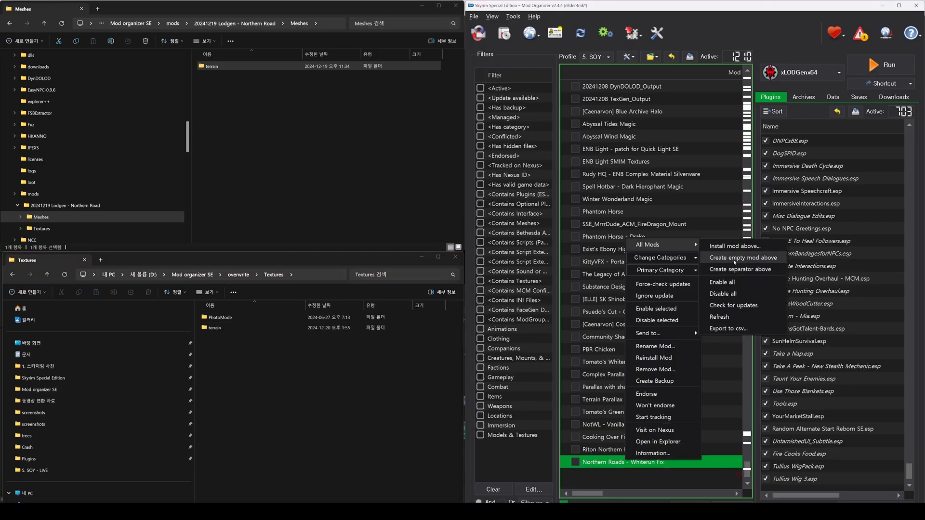
{"action": "left_click", "coordinate": [734, 259]}
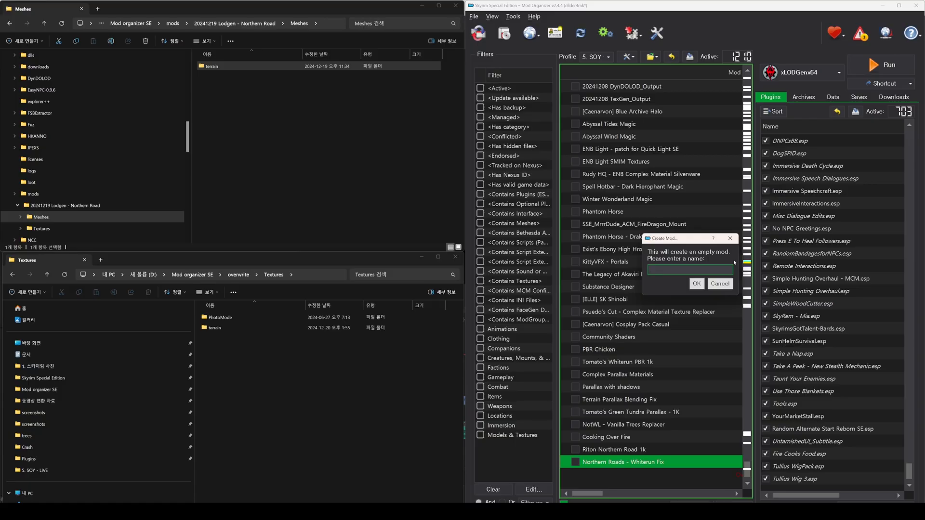
{"action": "type", "text": "xlodgen output"}
{"action": "left_click", "coordinate": [697, 283]}
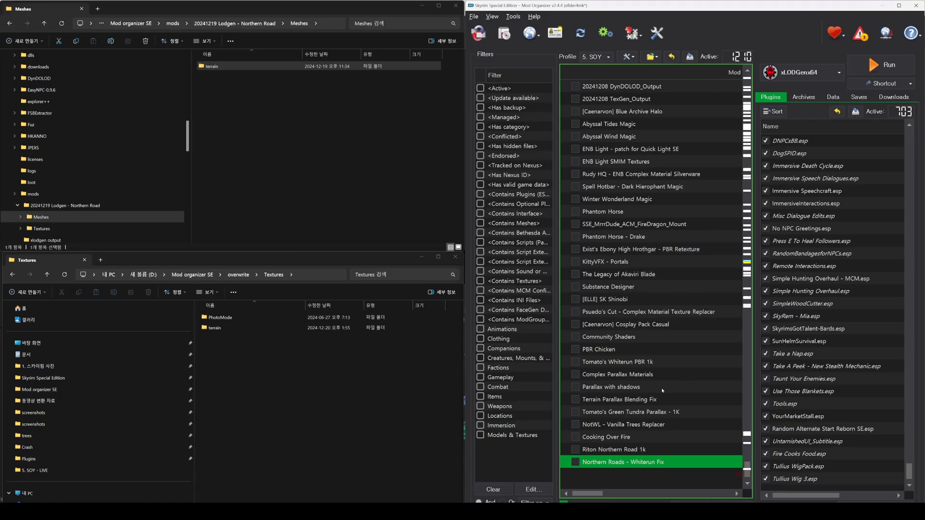
Step: Create a textures folder in xlodgen output, move terrain meshes and textures in, and rename the mod
{"action": "right_click", "coordinate": [763, 141]}
{"action": "left_click", "coordinate": [745, 201]}
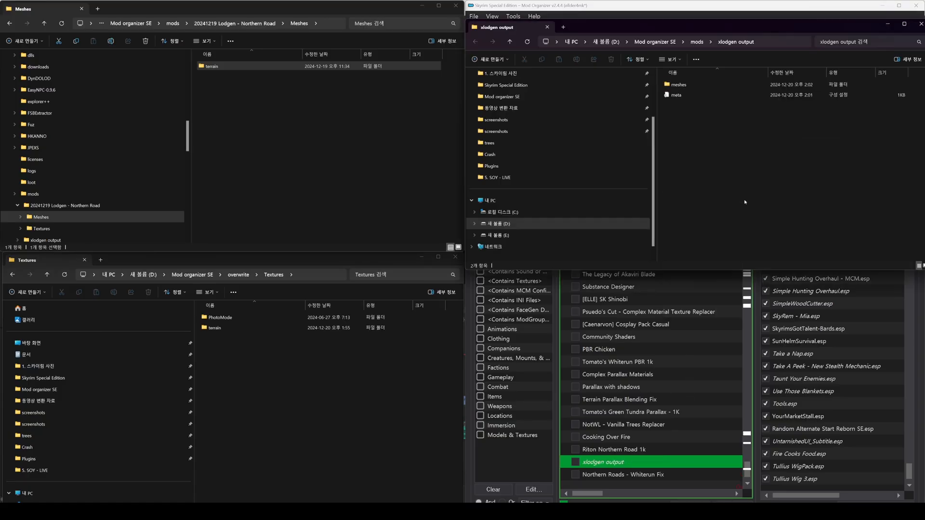
{"action": "type", "text": "textures"}
{"action": "key", "text": "Return"}
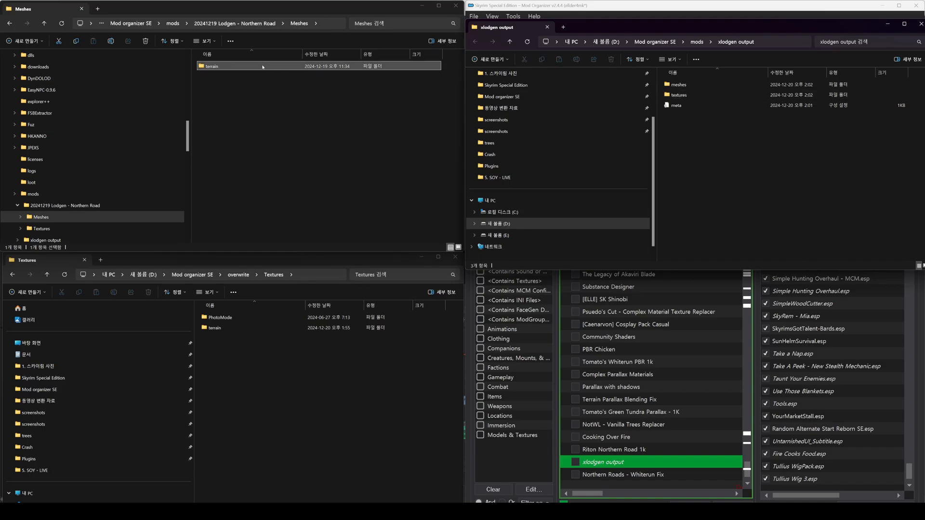
{"action": "left_click_drag", "start_coordinate": [212, 66], "coordinate": [690, 85]}
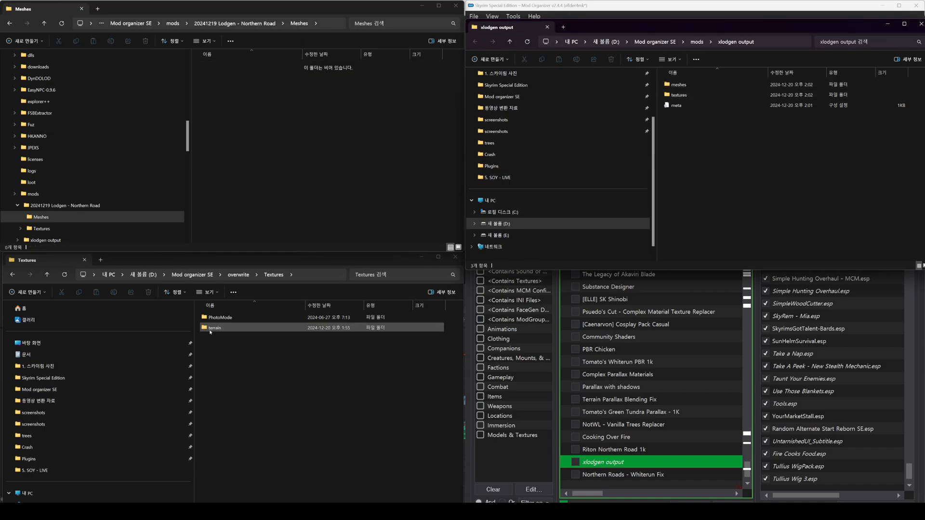
{"action": "left_click_drag", "start_coordinate": [215, 327], "coordinate": [696, 93]}
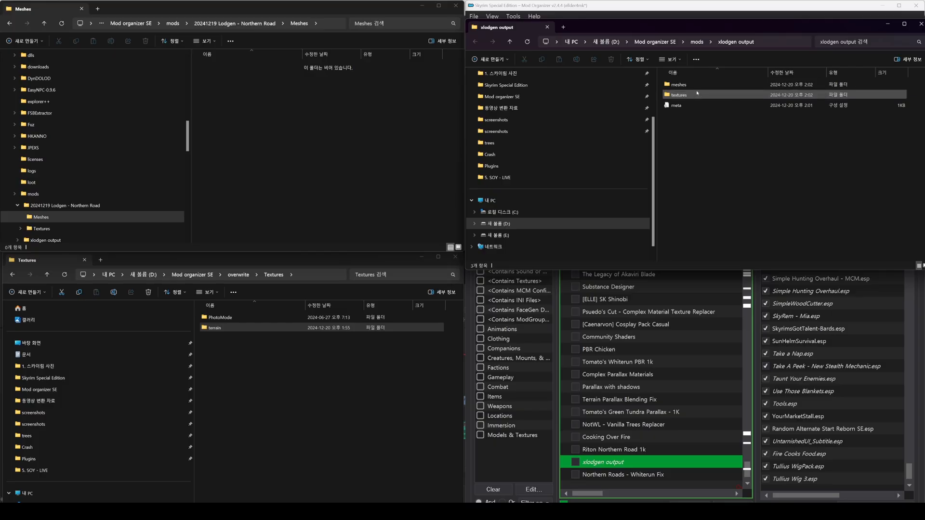
{"action": "left_click", "coordinate": [603, 464]}
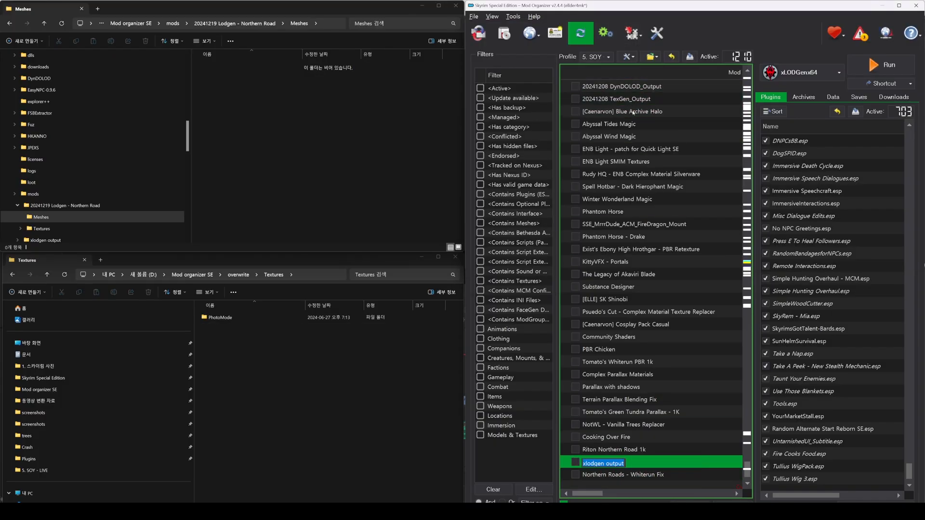
{"action": "key", "text": "Return"}
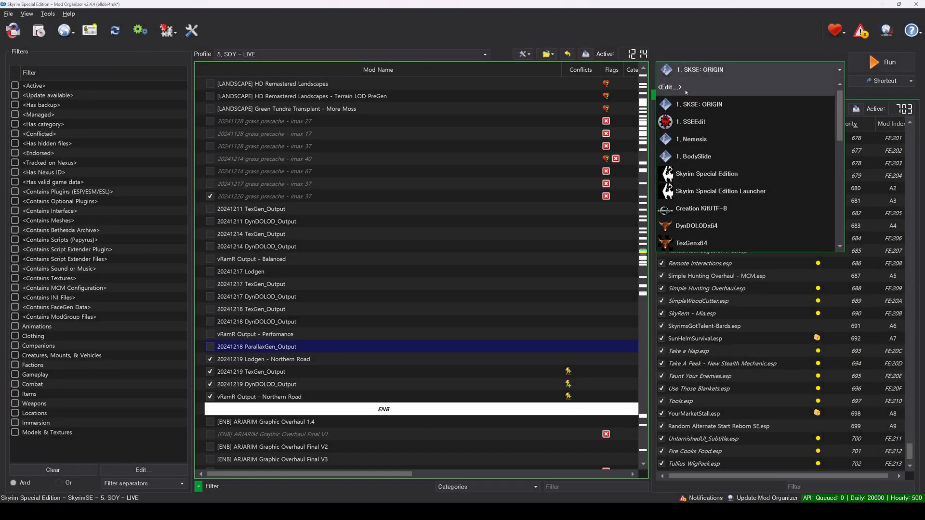
Step: Add TexGenx64 as a tool starting in Skyrim Special Edition with -sse and forced library loading
{"action": "left_click", "coordinate": [685, 87]}
{"action": "left_click", "coordinate": [219, 51]}
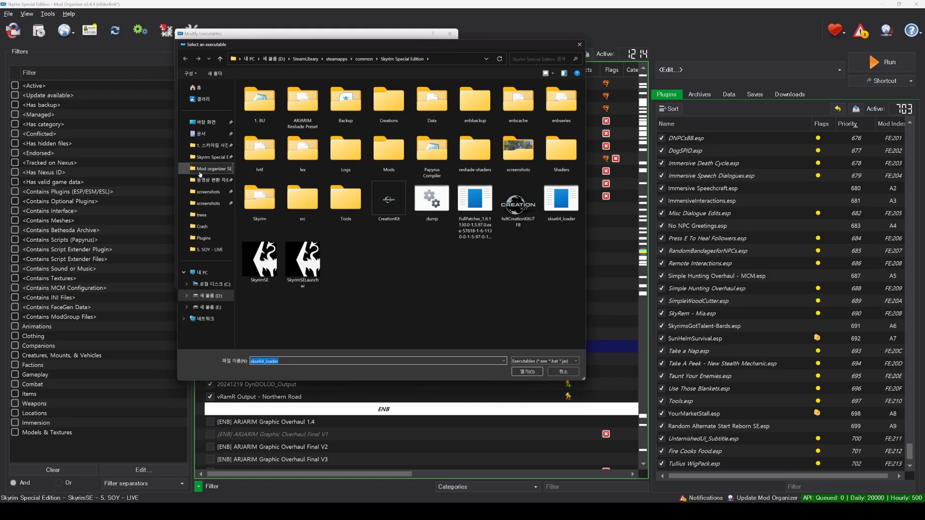
{"action": "left_click", "coordinate": [200, 174]}
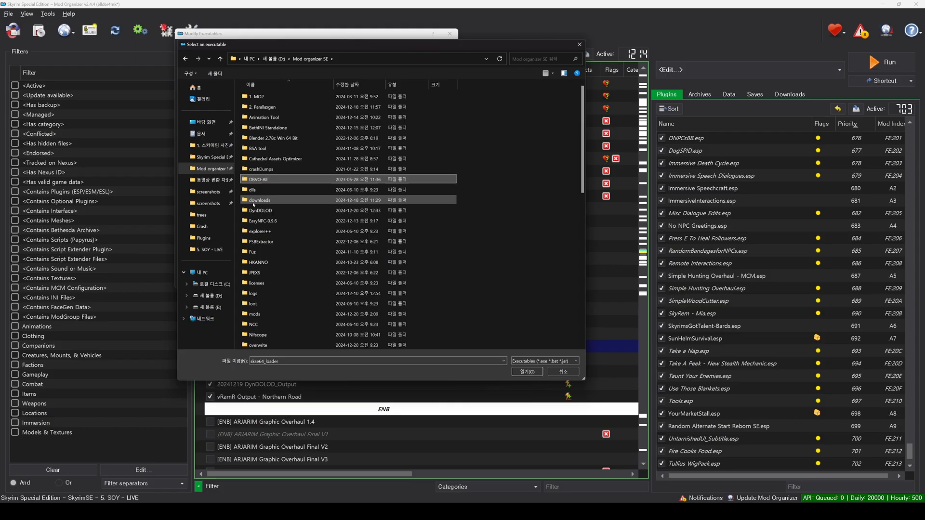
{"action": "double_click", "coordinate": [255, 210]}
{"action": "double_click", "coordinate": [255, 180]}
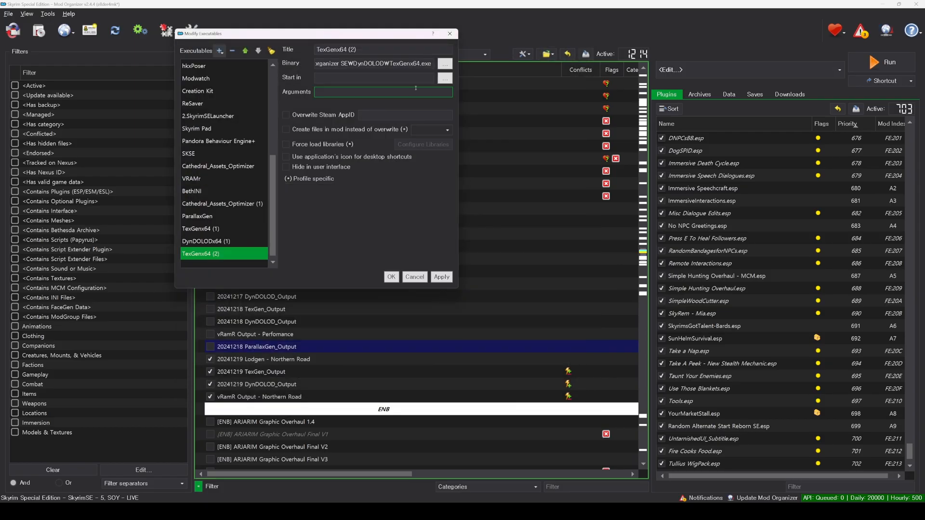
{"action": "left_click", "coordinate": [445, 78]}
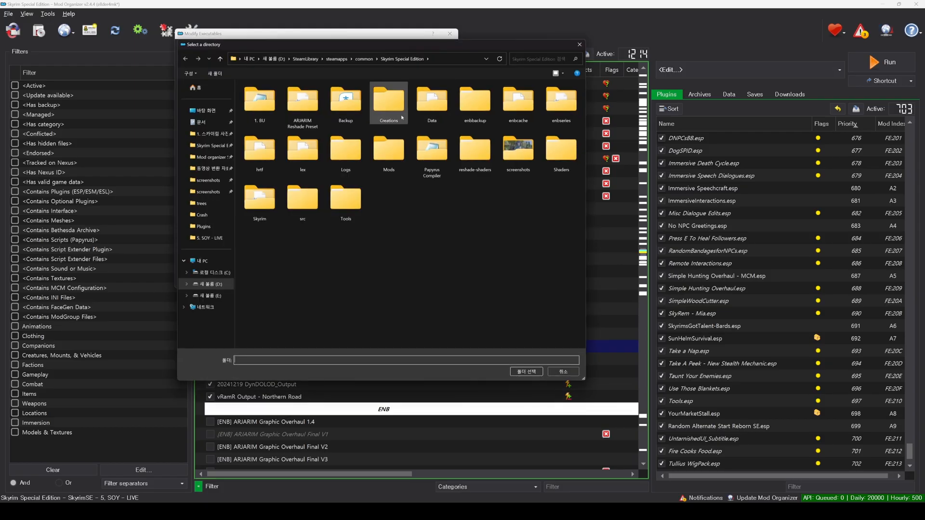
{"action": "left_click", "coordinate": [528, 375]}
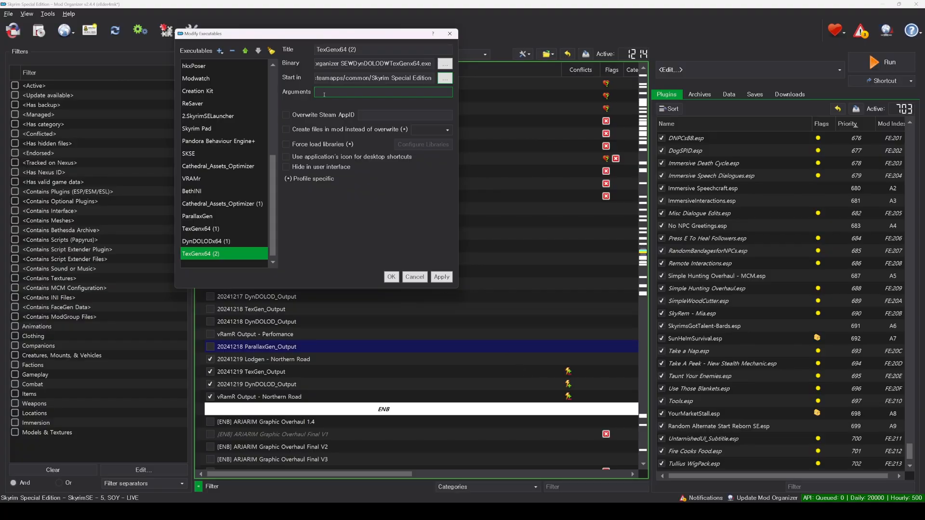
{"action": "left_click", "coordinate": [324, 95]}
{"action": "type", "text": "-sse"}
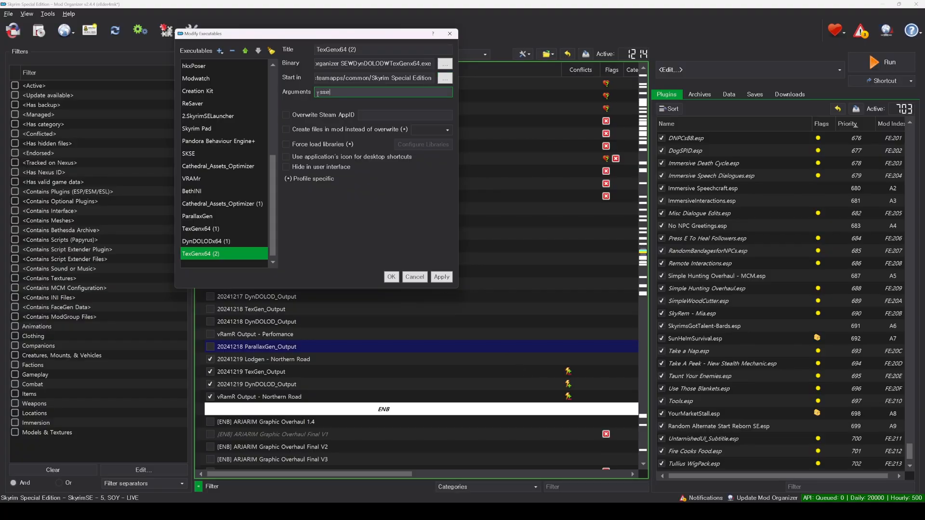
{"action": "left_click", "coordinate": [298, 146]}
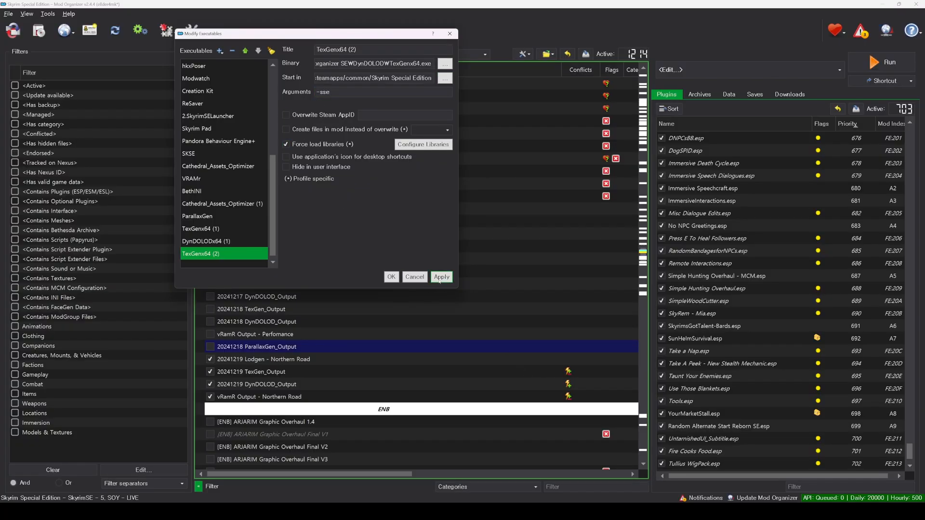
Step: Add DynDOLODx64 as a tool starting in Skyrim Special Edition with -sse and forced library loading
{"action": "left_click", "coordinate": [219, 50]}
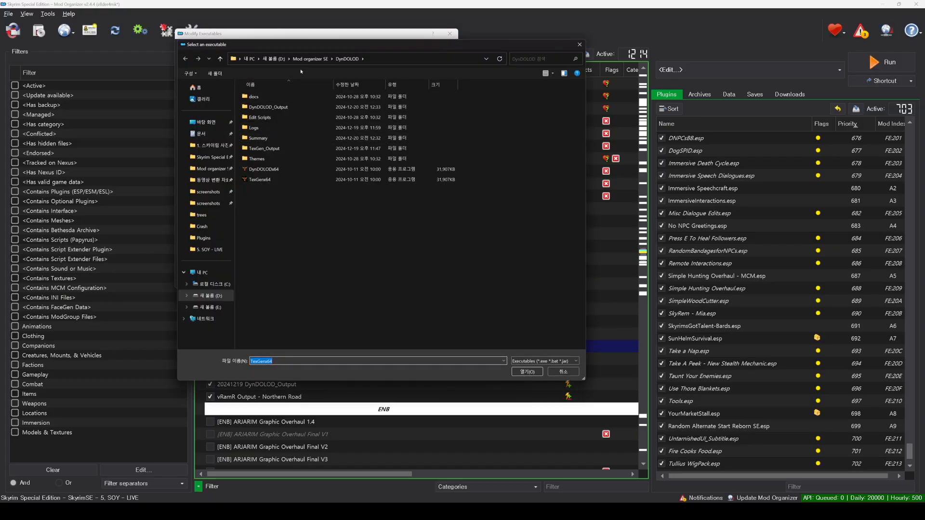
{"action": "double_click", "coordinate": [282, 170]}
{"action": "left_click", "coordinate": [446, 78]}
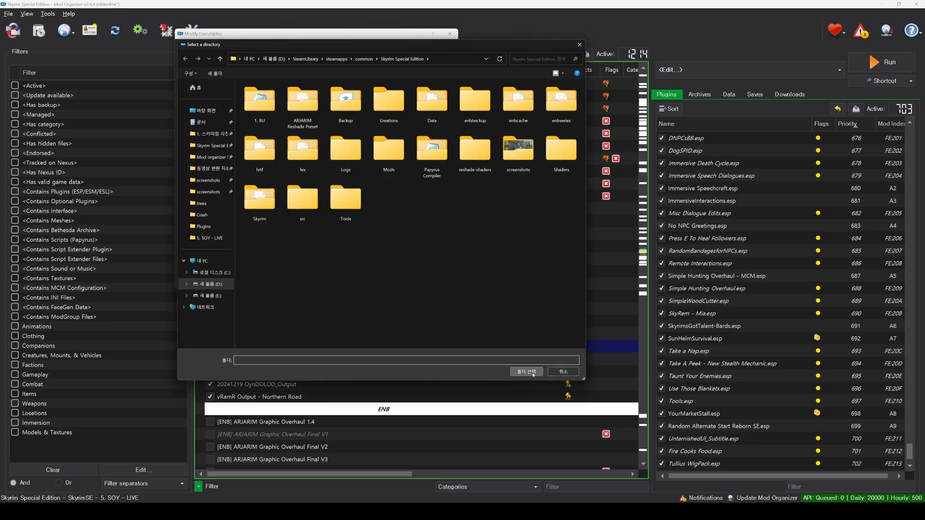
{"action": "left_click", "coordinate": [526, 371]}
{"action": "left_click", "coordinate": [332, 92]}
{"action": "left_click", "coordinate": [286, 143]}
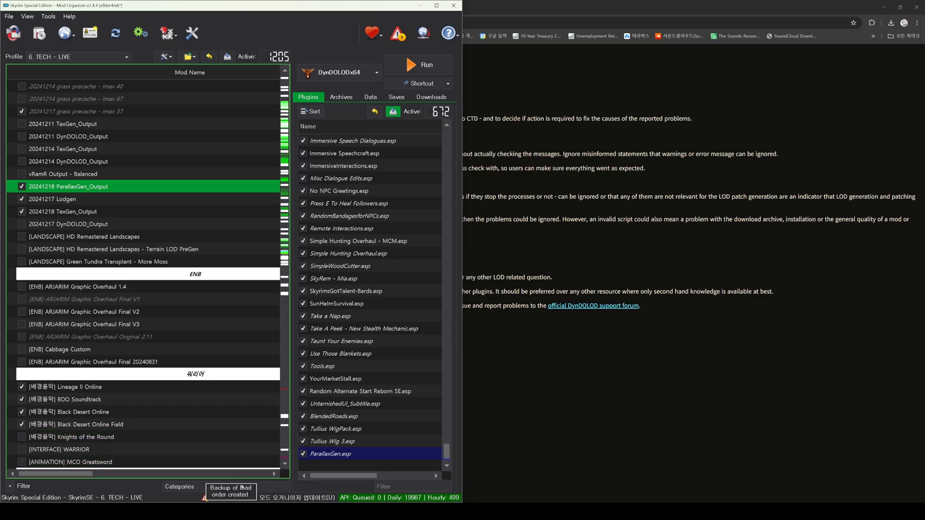
Step: Filter by 'the great' and disable the Great City of Winterhold and Falkreath mods
{"action": "left_click", "coordinate": [257, 487]}
{"action": "type", "text": "the gr"}
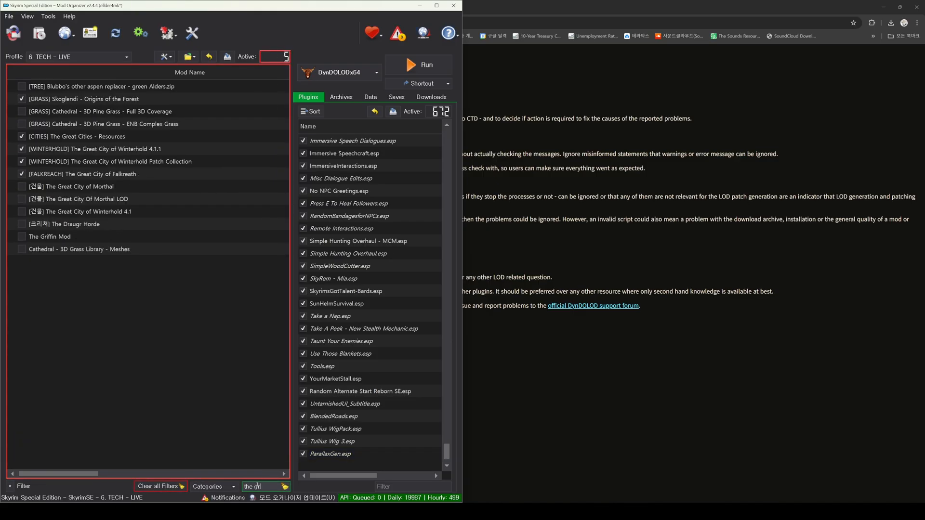
{"action": "type", "text": "eat"}
{"action": "left_click", "coordinate": [21, 124]}
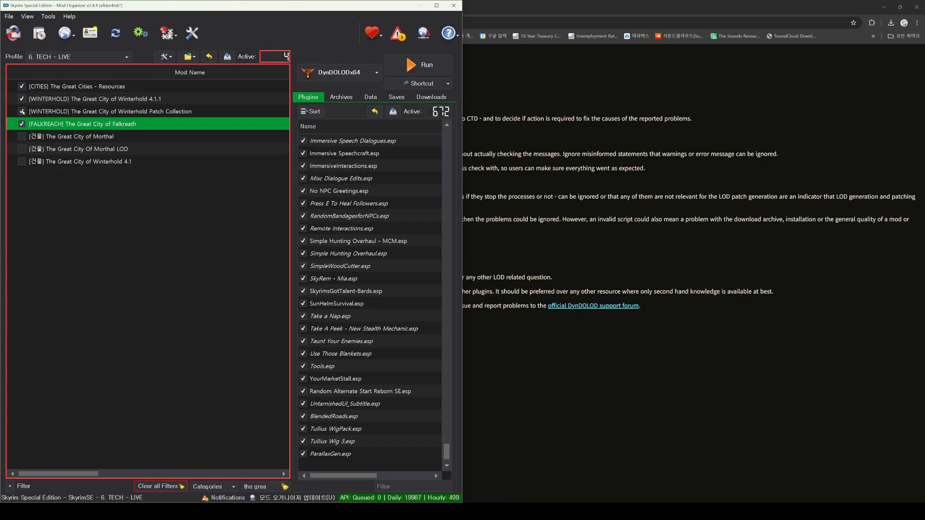
{"action": "left_click", "coordinate": [23, 99]}
{"action": "type", "text": "town"}
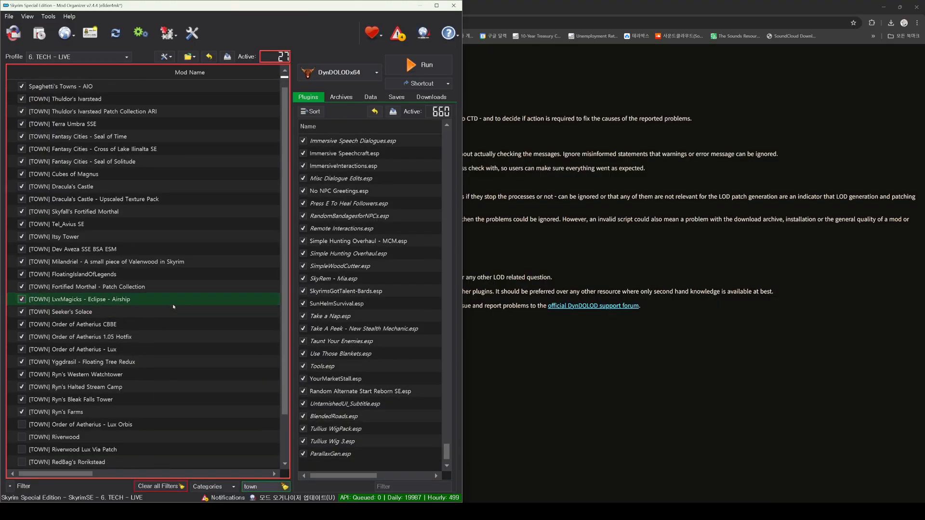
{"action": "scroll", "coordinate": [43, 217], "scroll_direction": "up", "scroll_amount": 1}
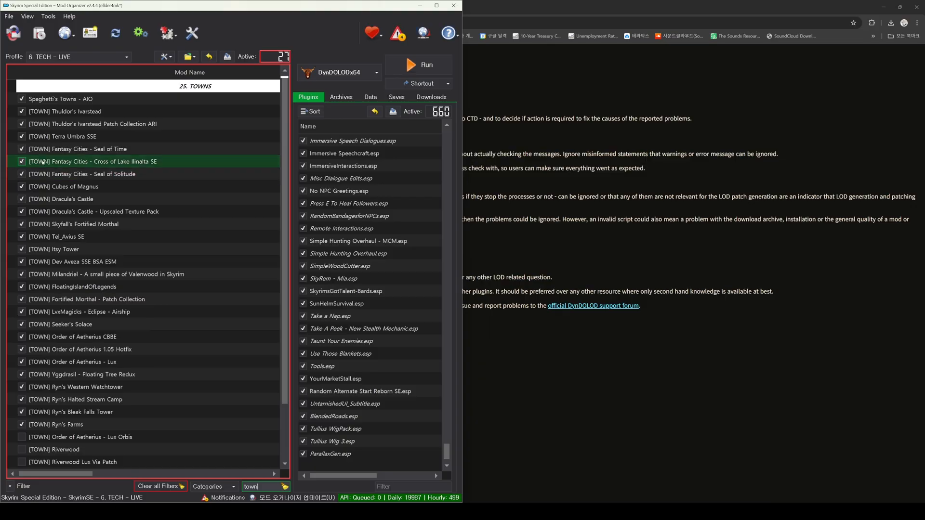
Step: Disable the Fantasy Cities town mods, Dracula's Castle, WhtrnFyShipAnimated and Whiterun Ship
{"action": "left_click", "coordinate": [22, 149]}
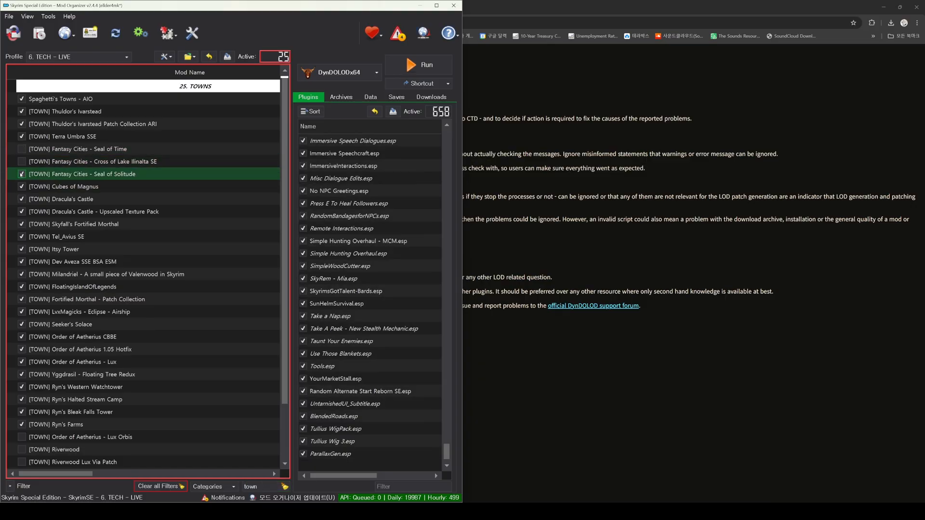
{"action": "left_click", "coordinate": [21, 174]}
{"action": "left_click", "coordinate": [21, 198]}
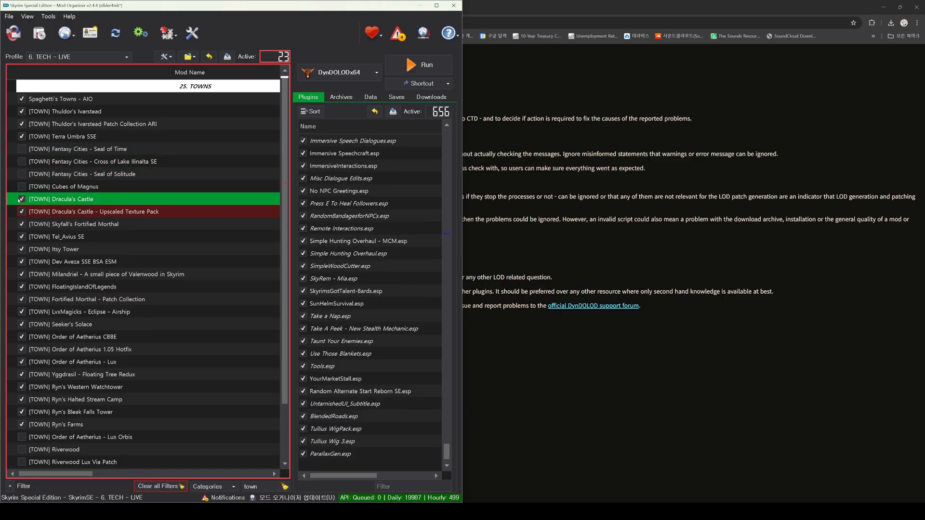
{"action": "double_click", "coordinate": [254, 486]}
{"action": "type", "text": "ship"}
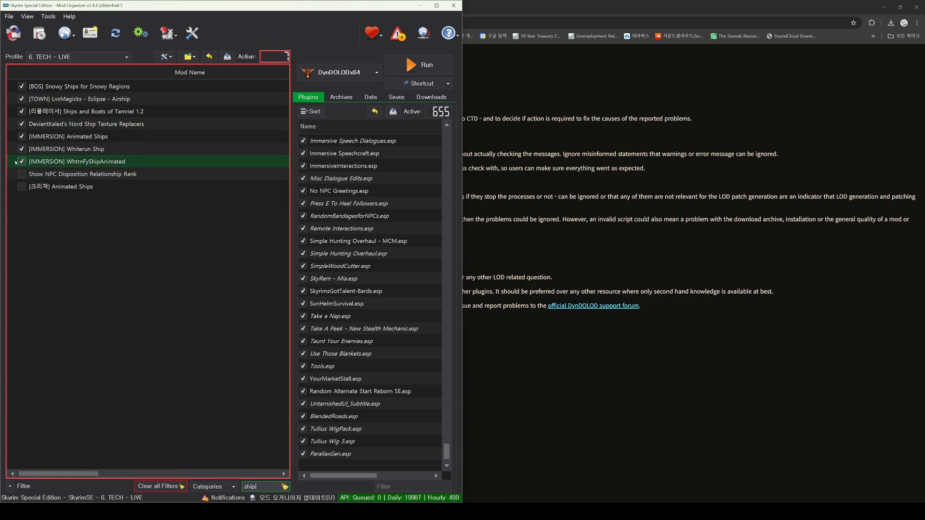
{"action": "left_click", "coordinate": [22, 160]}
{"action": "left_click", "coordinate": [22, 149]}
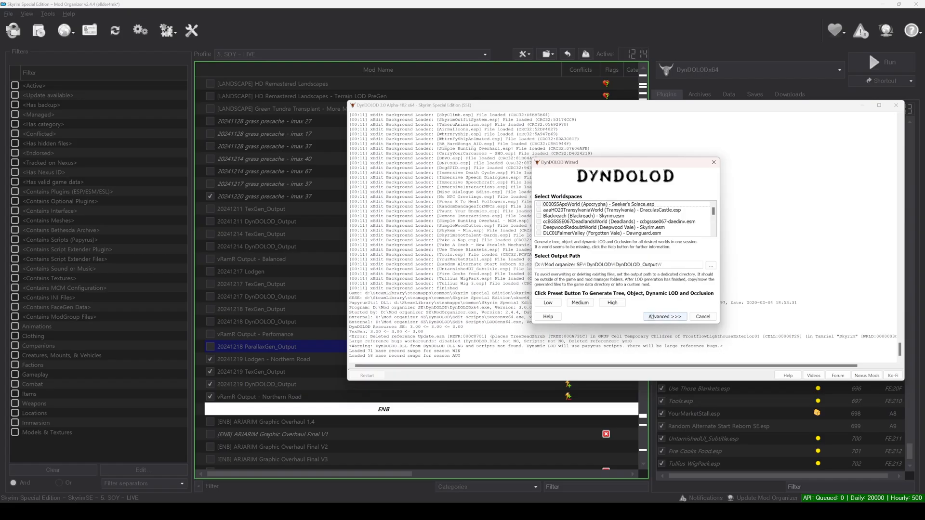
Step: Switch the DynDOLOD wizard to the full Advanced options view
{"action": "left_click", "coordinate": [653, 316]}
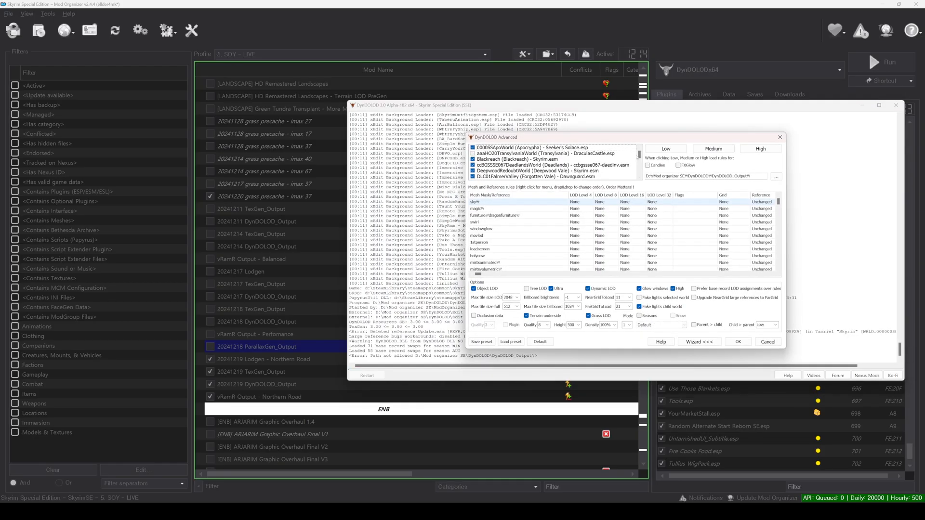
{"action": "scroll", "coordinate": [556, 162], "scroll_direction": "down", "scroll_amount": 3}
{"action": "scroll", "coordinate": [557, 163], "scroll_direction": "down", "scroll_amount": 3}
{"action": "scroll", "coordinate": [556, 162], "scroll_direction": "down", "scroll_amount": 3}
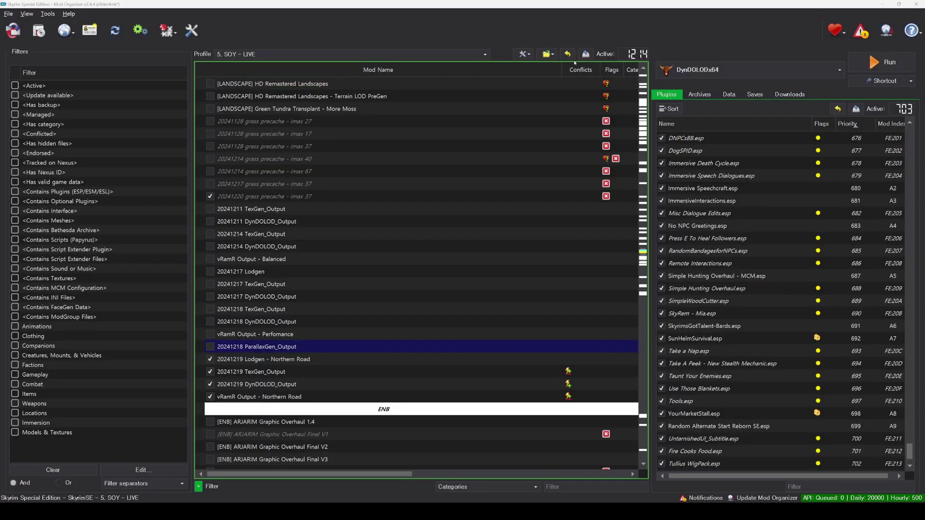
Step: Restore the plugin-order and mod list backups from 12 20 10:07:54 2024
{"action": "left_click", "coordinate": [568, 55]}
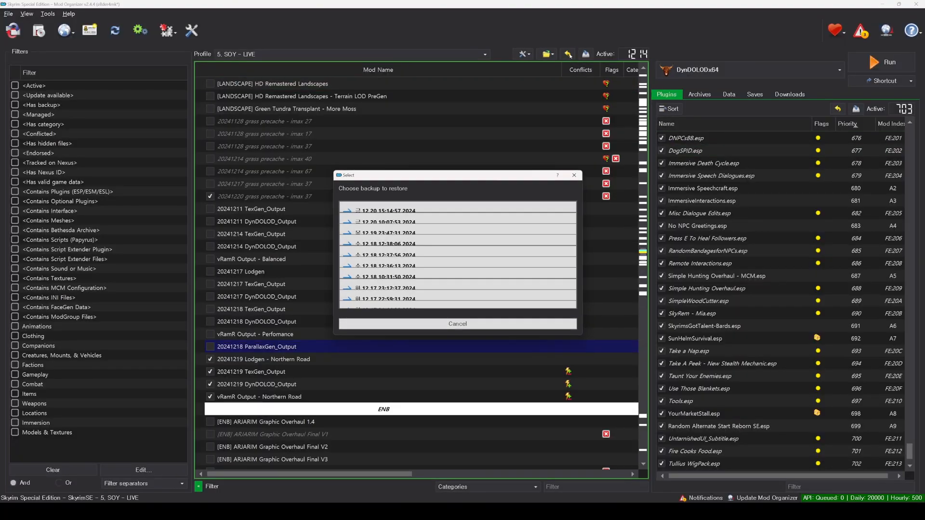
{"action": "left_click", "coordinate": [381, 239]}
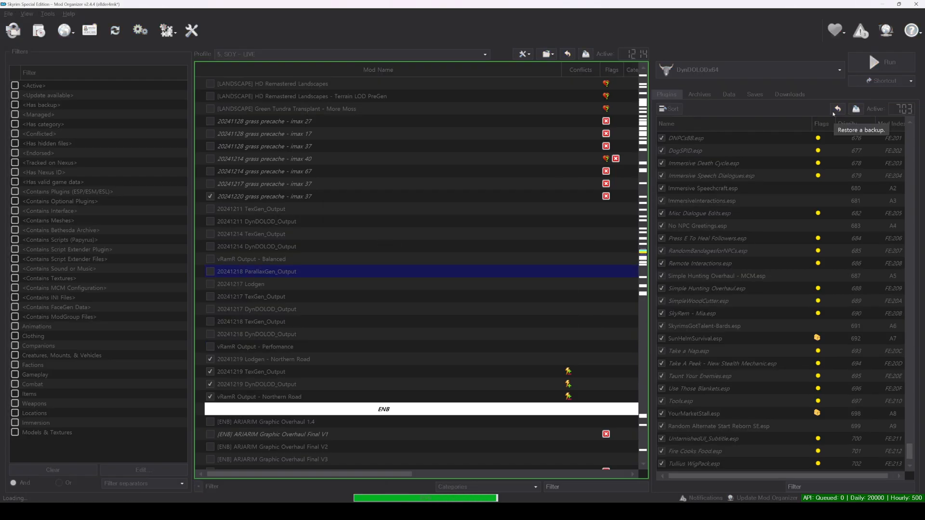
{"action": "left_click", "coordinate": [836, 109]}
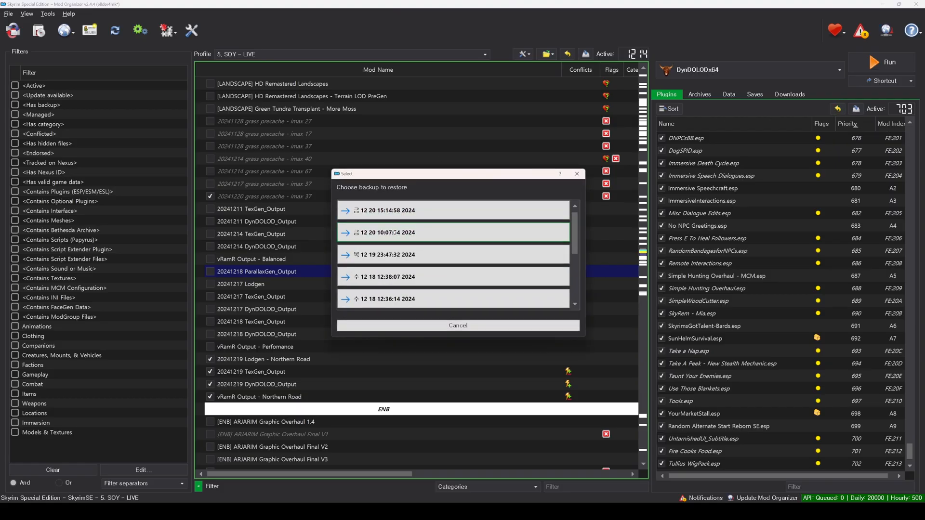
{"action": "left_click", "coordinate": [393, 232]}
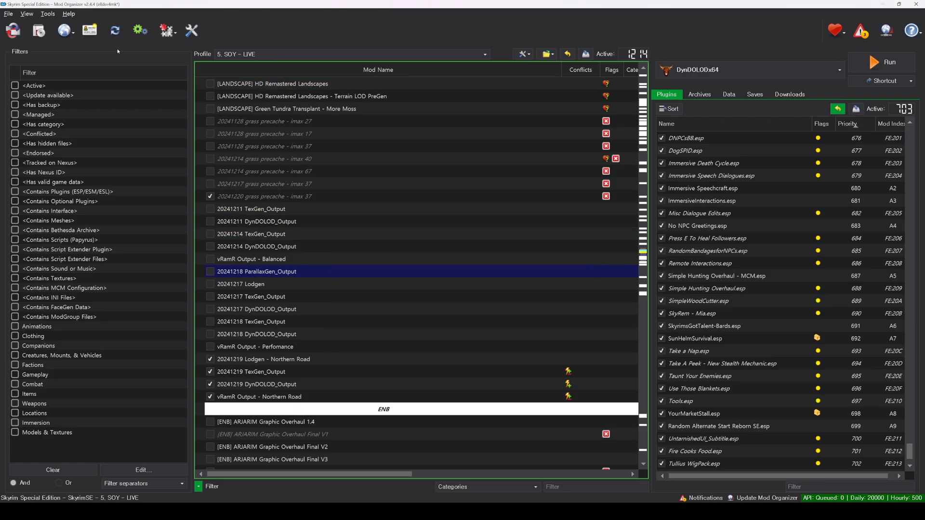
Step: Start installing a new mod from disk, choosing DynDOLOD > DynDOLOD_Output
{"action": "left_click", "coordinate": [38, 30]}
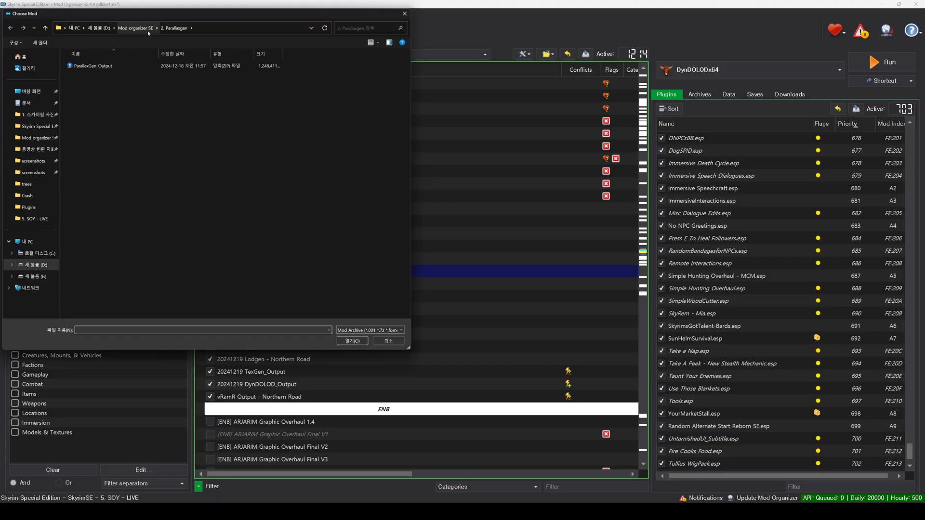
{"action": "left_click", "coordinate": [136, 28]}
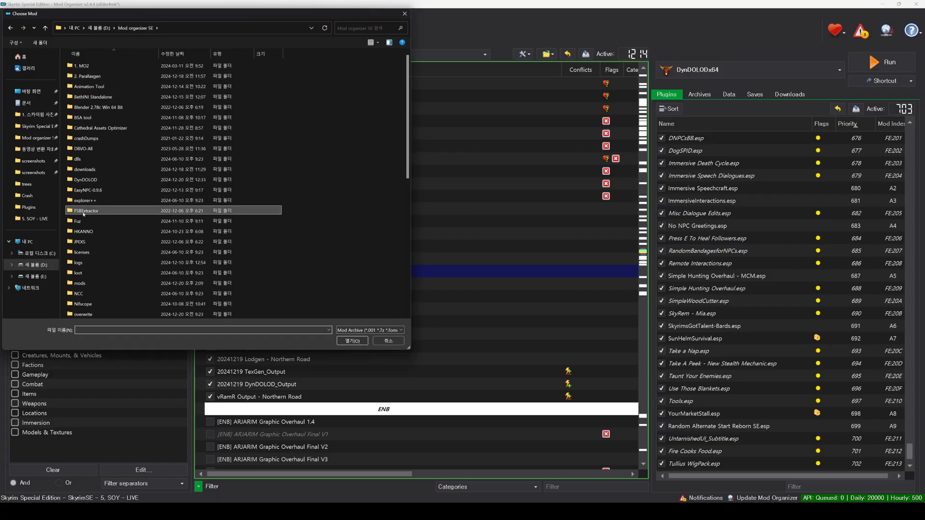
{"action": "double_click", "coordinate": [85, 179]}
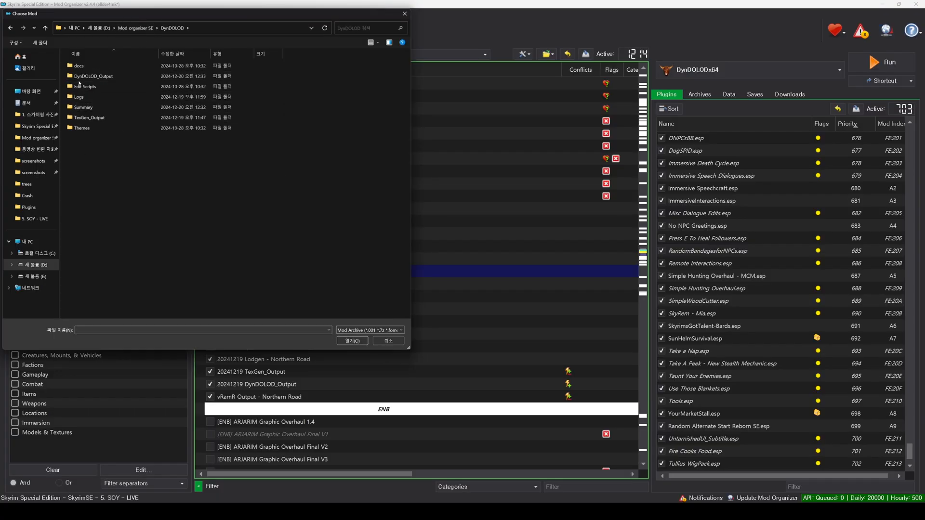
{"action": "double_click", "coordinate": [92, 75]}
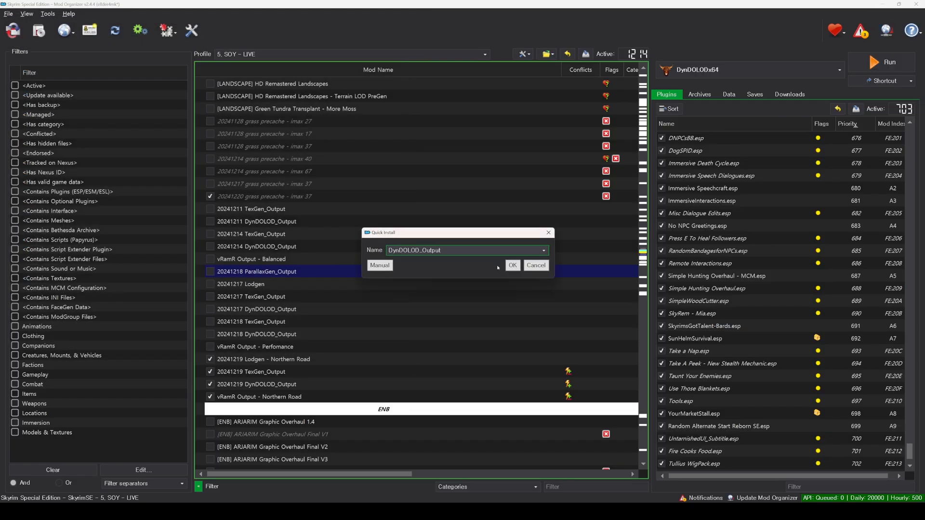
Step: Confirm the Quick Install so DynDOLOD_Output is extracted into the mods list
{"action": "left_click", "coordinate": [509, 265]}
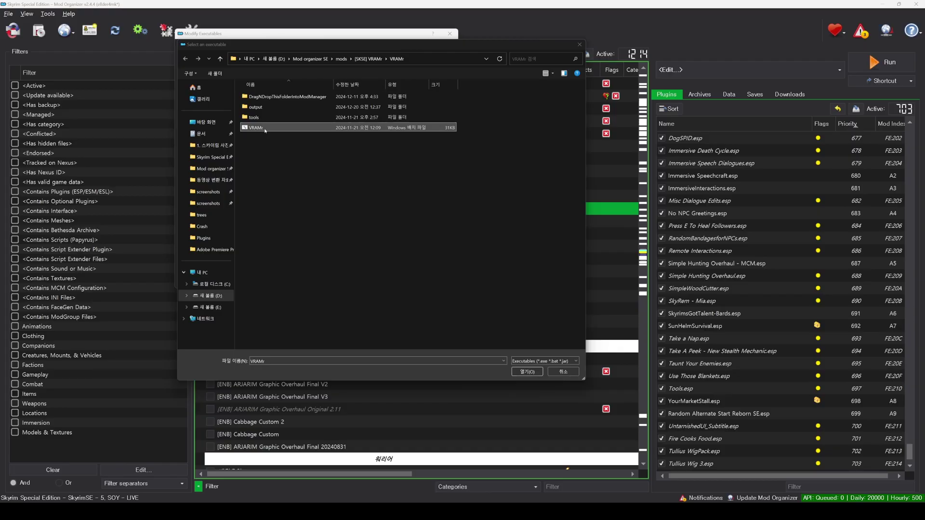
Step: Set VRAMr.bat as the tool's binary, launch it, and point it at the Skyrim Special Edition folder
{"action": "double_click", "coordinate": [264, 128]}
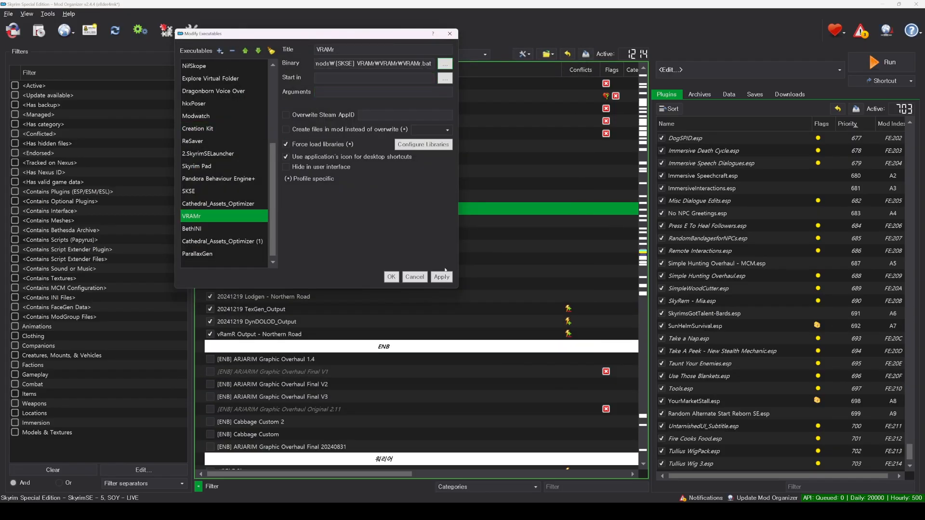
{"action": "left_click", "coordinate": [389, 278]}
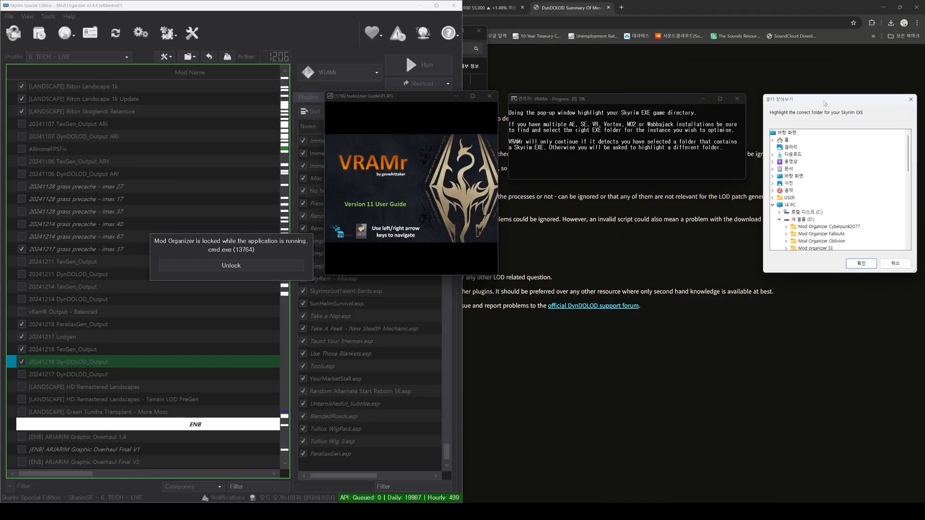
{"action": "left_click_drag", "start_coordinate": [824, 104], "coordinate": [816, 100]}
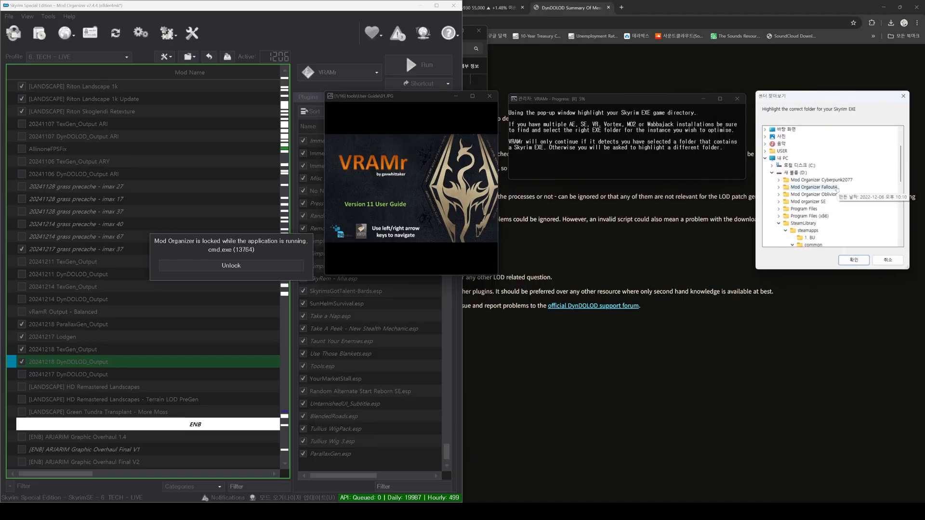
{"action": "scroll", "coordinate": [837, 189], "scroll_direction": "down", "scroll_amount": 5}
{"action": "left_click", "coordinate": [824, 216]}
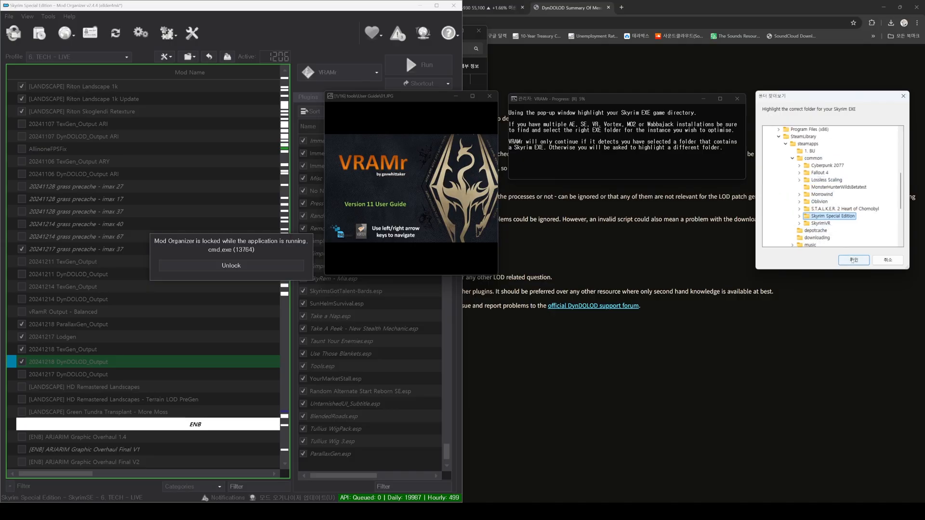
{"action": "left_click", "coordinate": [853, 260]}
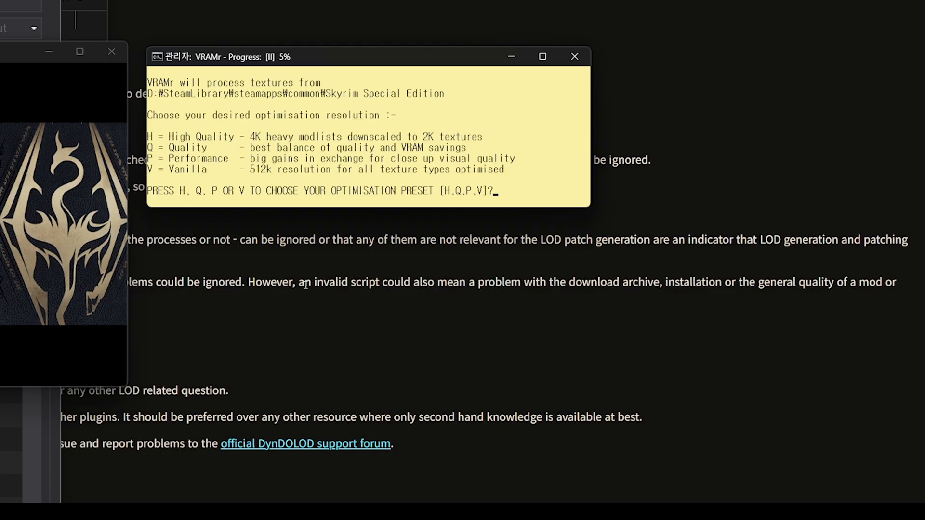
Step: Choose the Q optimisation preset and set [SKSE] VRAMr > VRAMr > output as the working folder
{"action": "key", "text": "q"}
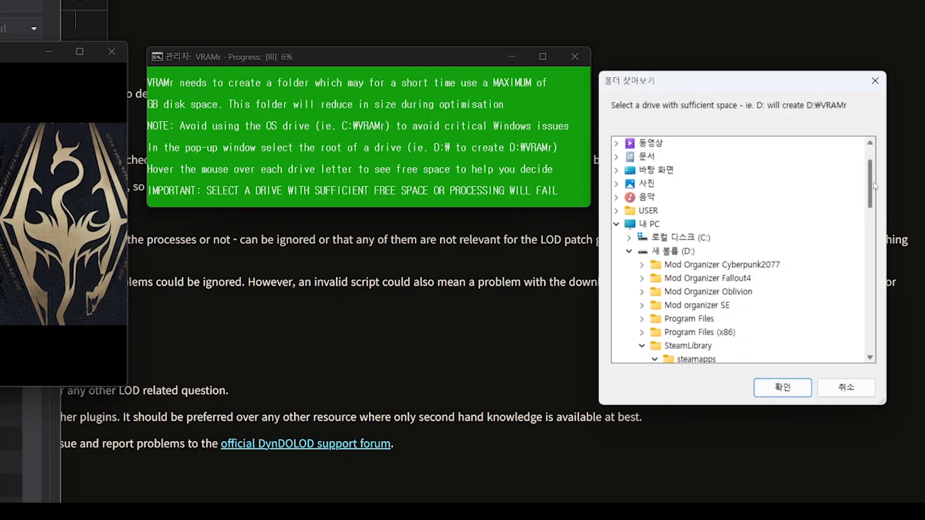
{"action": "mouse_move", "coordinate": [874, 199]}
{"action": "left_mouse_down"}
{"action": "mouse_move", "coordinate": [870, 229]}
{"action": "mouse_move", "coordinate": [862, 206]}
{"action": "left_mouse_up"}
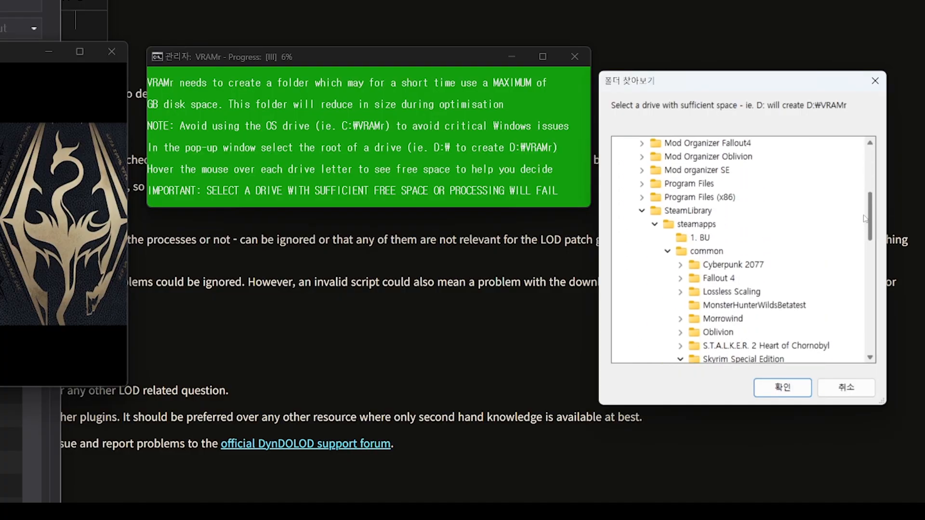
{"action": "left_click", "coordinate": [686, 224]}
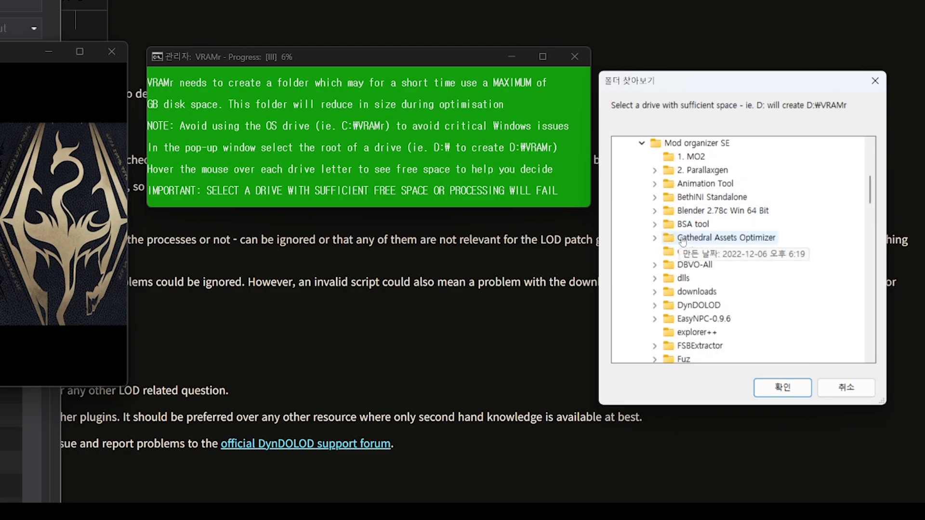
{"action": "scroll", "coordinate": [693, 260], "scroll_direction": "down", "scroll_amount": 2}
{"action": "scroll", "coordinate": [701, 252], "scroll_direction": "down", "scroll_amount": 10}
{"action": "left_click", "coordinate": [704, 252]}
{"action": "double_click", "coordinate": [699, 254]}
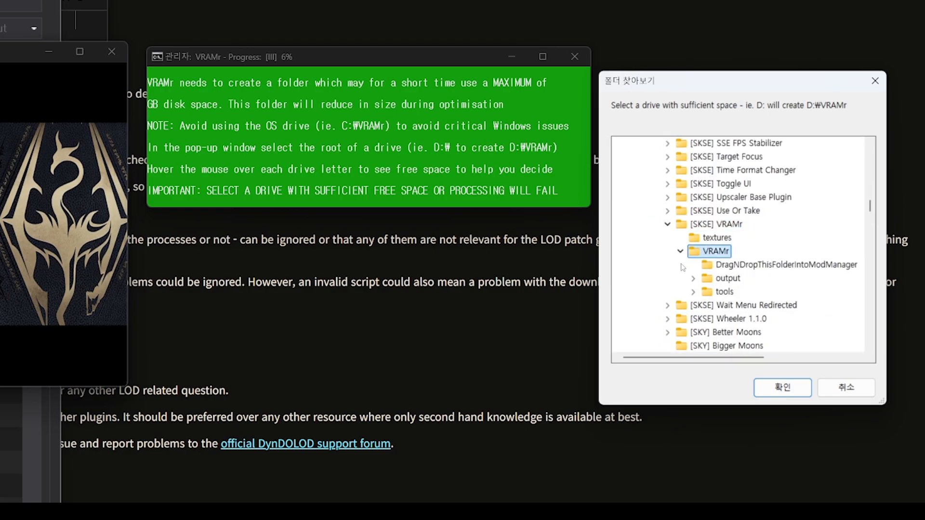
{"action": "double_click", "coordinate": [727, 278]}
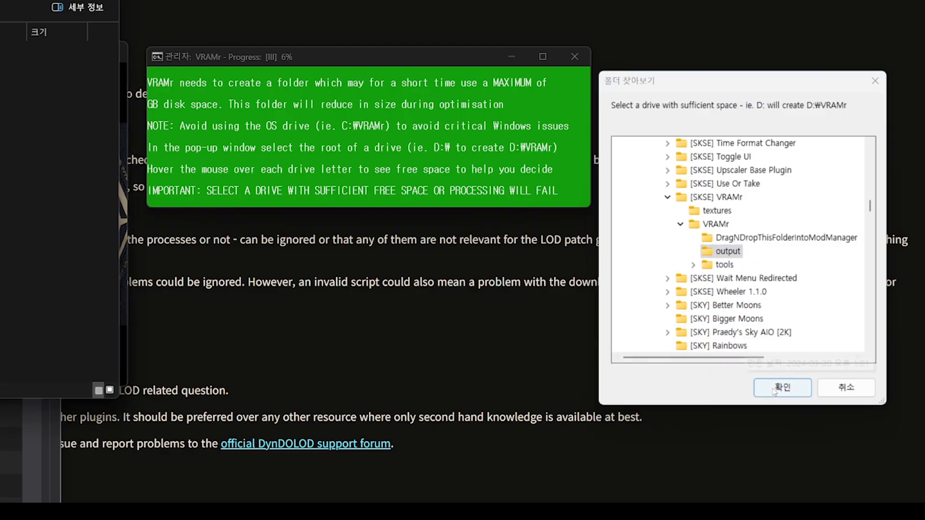
{"action": "left_click", "coordinate": [771, 387]}
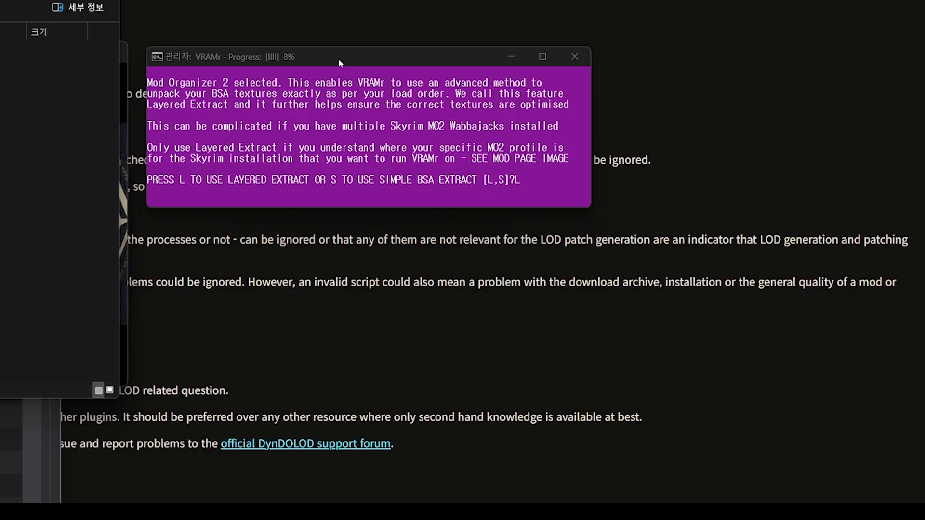
Step: Choose Layered Extract and the 6. TECH - LIVE profile for the load order
{"action": "key", "text": "l"}
{"action": "scroll", "coordinate": [321, 401], "scroll_direction": "down", "scroll_amount": 3}
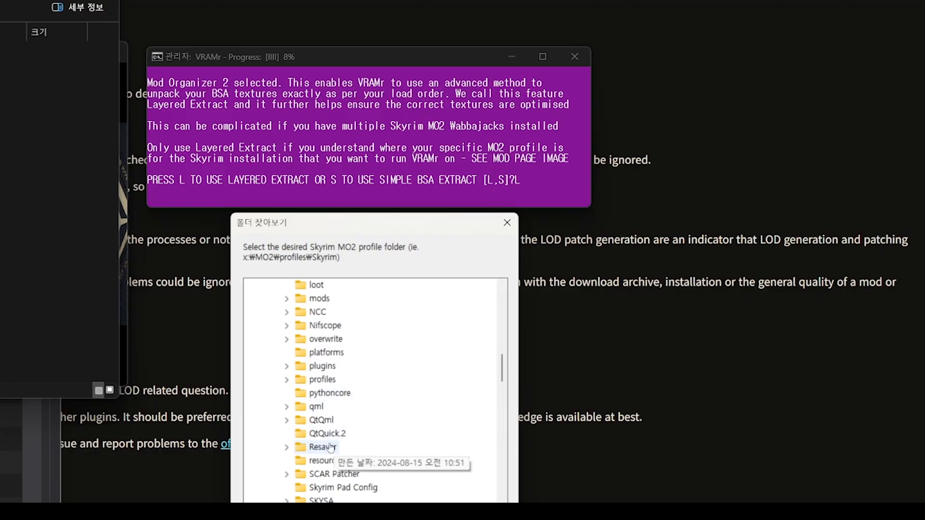
{"action": "left_click", "coordinate": [286, 379]}
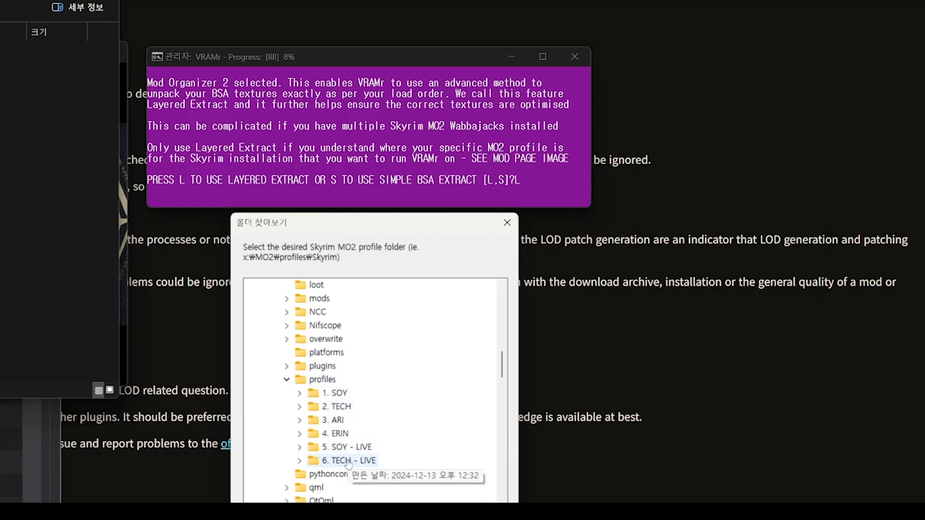
{"action": "left_click", "coordinate": [349, 461]}
{"action": "key", "text": "Return"}
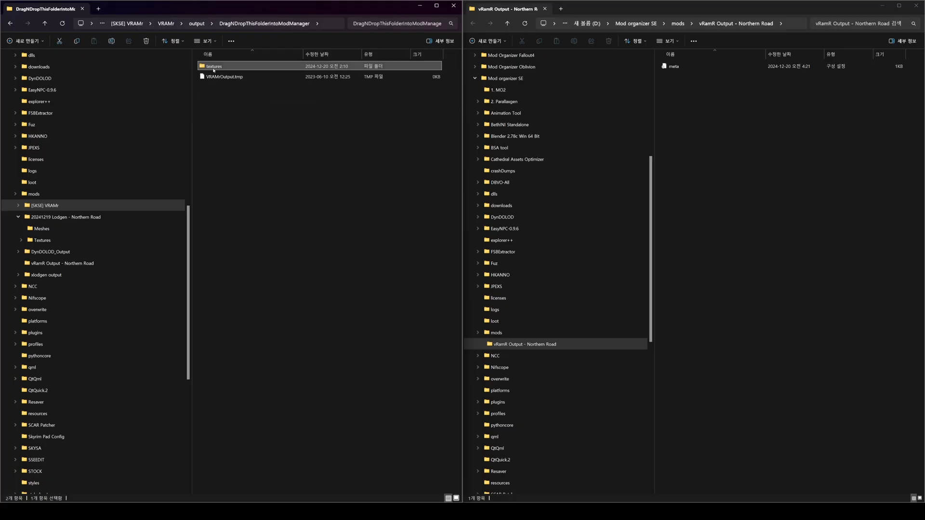
Step: Check the textures folder, then move it into the vRamR Output - Northern Road mod
{"action": "double_click", "coordinate": [213, 69]}
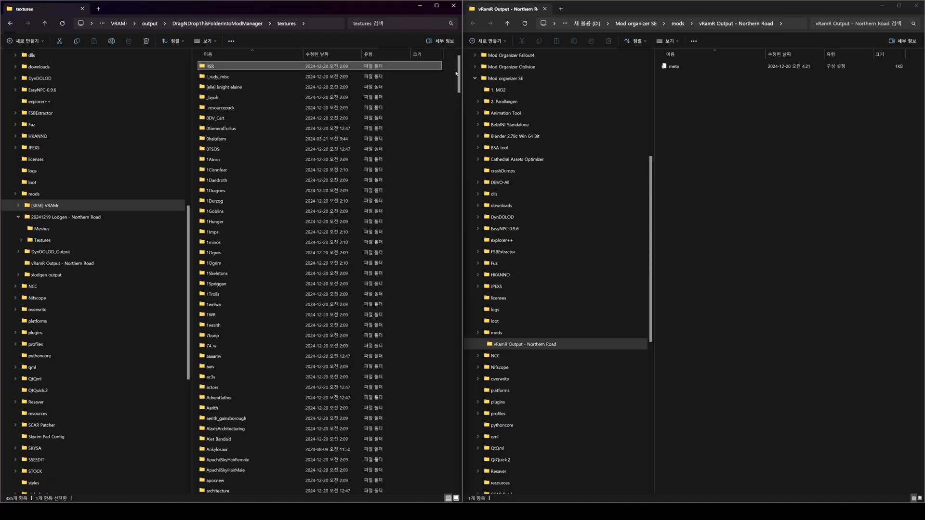
{"action": "mouse_move", "coordinate": [460, 72]}
{"action": "left_mouse_down"}
{"action": "mouse_move", "coordinate": [467, 404]}
{"action": "mouse_move", "coordinate": [458, 130]}
{"action": "left_mouse_up"}
{"action": "key", "text": "alt+Up"}
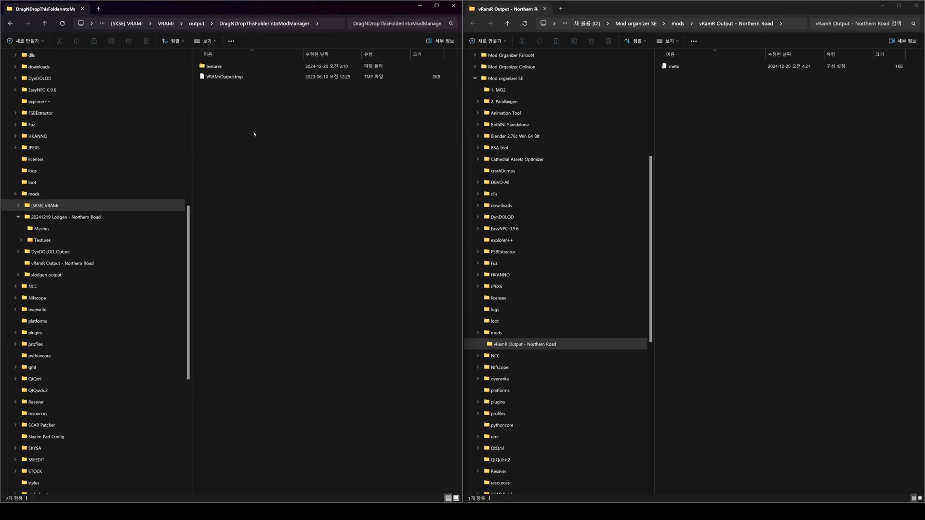
{"action": "left_click_drag", "start_coordinate": [753, 169], "coordinate": [753, 168]}
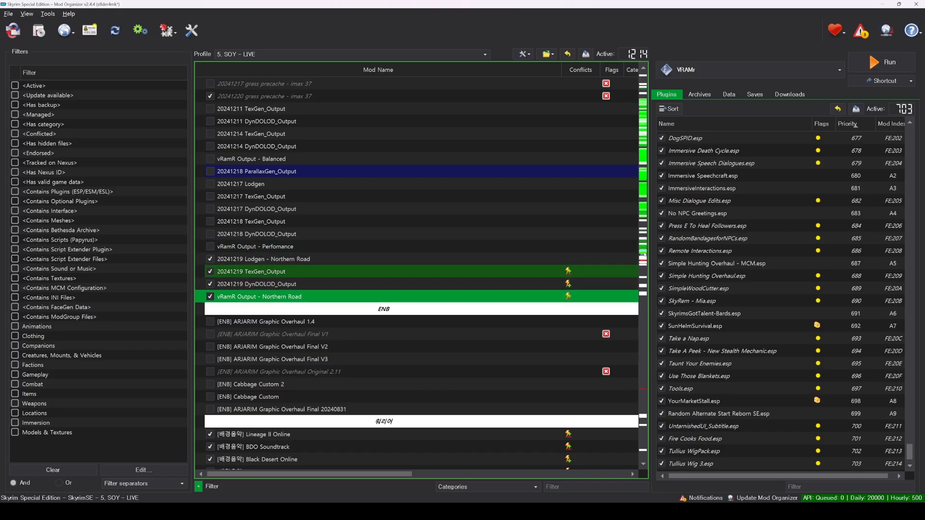
{"action": "scroll", "coordinate": [419, 274], "scroll_direction": "up", "scroll_amount": 5}
{"action": "scroll", "coordinate": [419, 275], "scroll_direction": "up", "scroll_amount": 5}
{"action": "scroll", "coordinate": [419, 274], "scroll_direction": "up", "scroll_amount": 5}
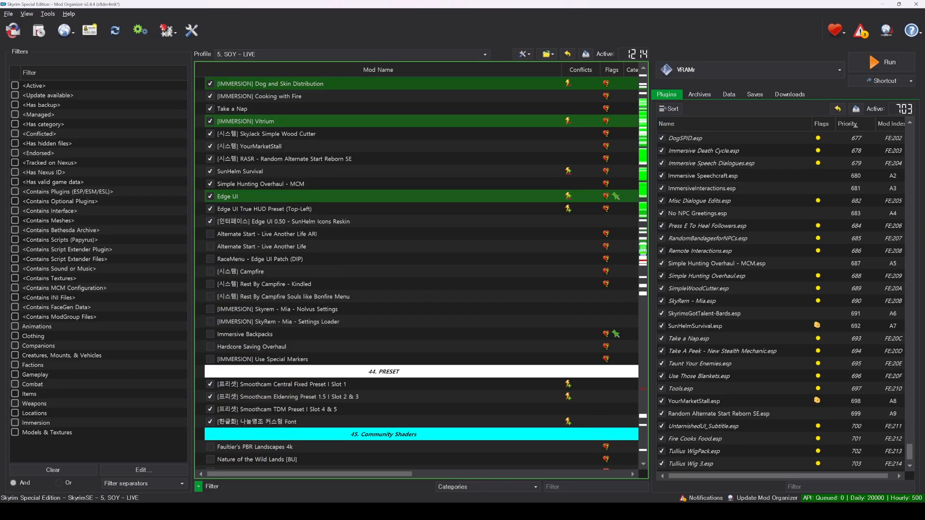
{"action": "scroll", "coordinate": [419, 275], "scroll_direction": "up", "scroll_amount": 5}
{"action": "scroll", "coordinate": [420, 275], "scroll_direction": "up", "scroll_amount": 5}
{"action": "scroll", "coordinate": [419, 274], "scroll_direction": "up", "scroll_amount": 5}
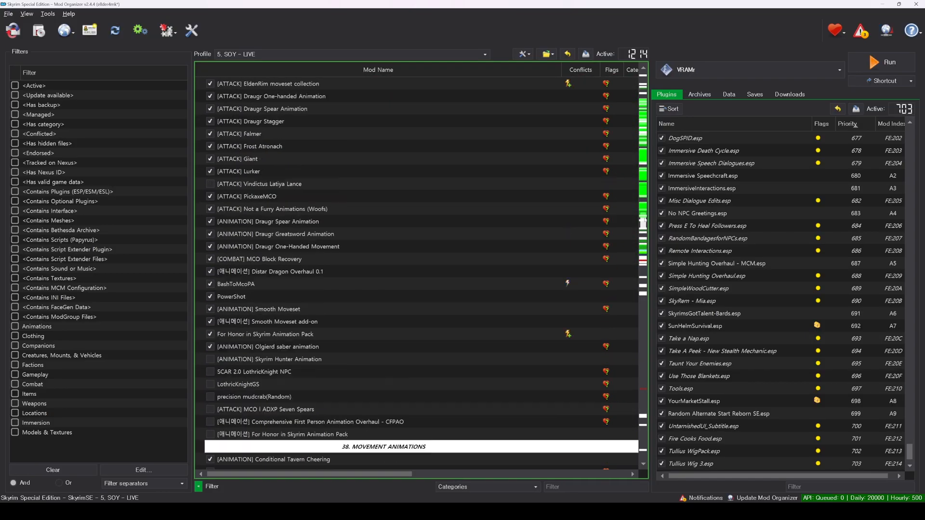